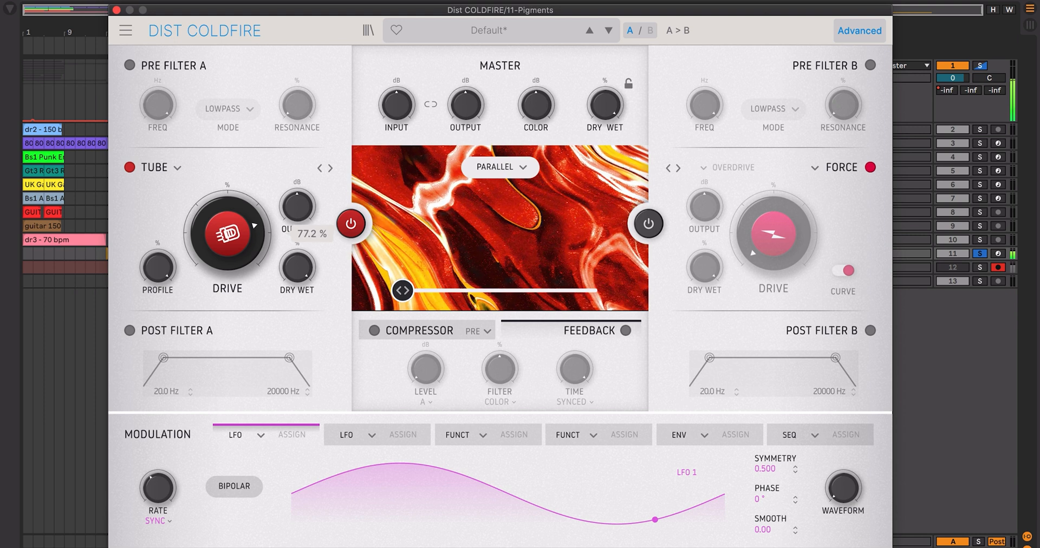
# Toggle distortion A's power for comparison and change its distortion type to Germanium.
pyautogui.click(350, 224)
pyautogui.click(181, 168)
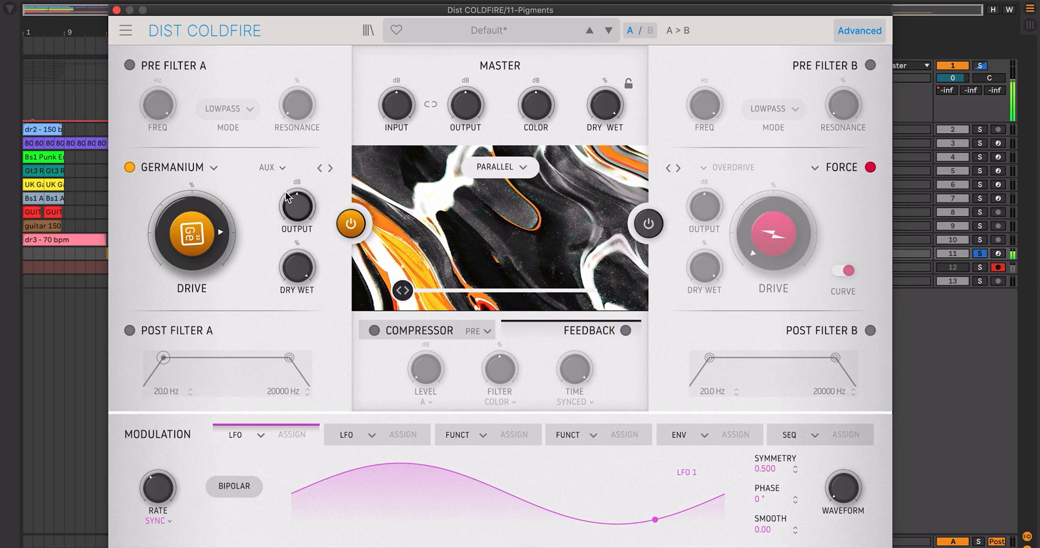
pyautogui.moveTo(280, 191)
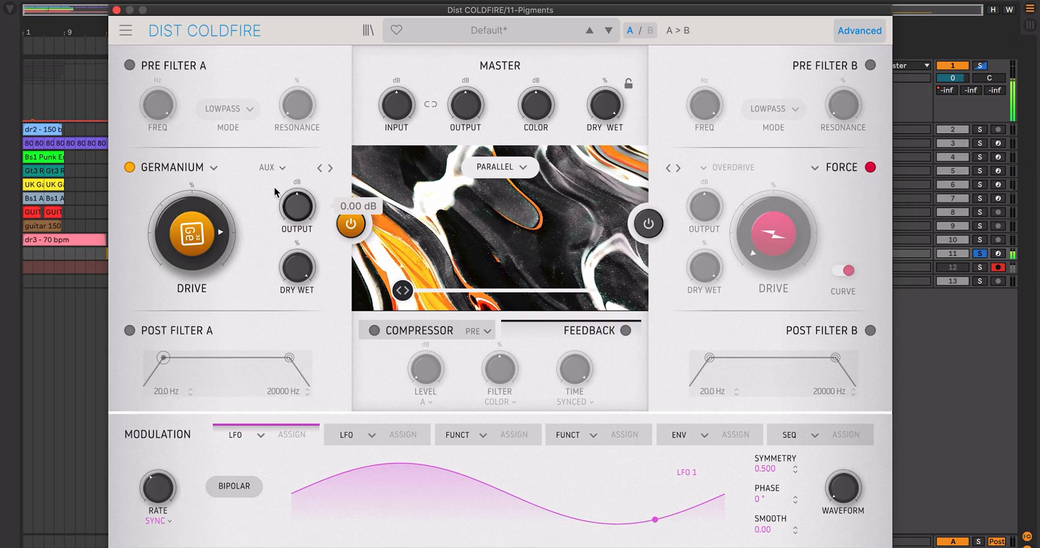
# Change distortion A to Transistor with the drive at 49.6 %, and bypass and re-enable it for comparison.
pyautogui.click(217, 166)
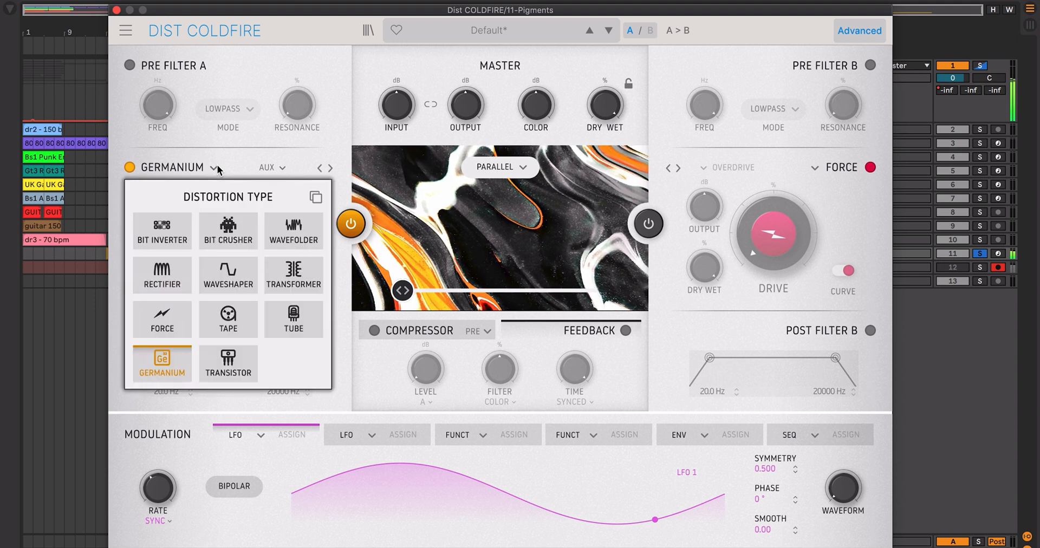
pyautogui.click(220, 357)
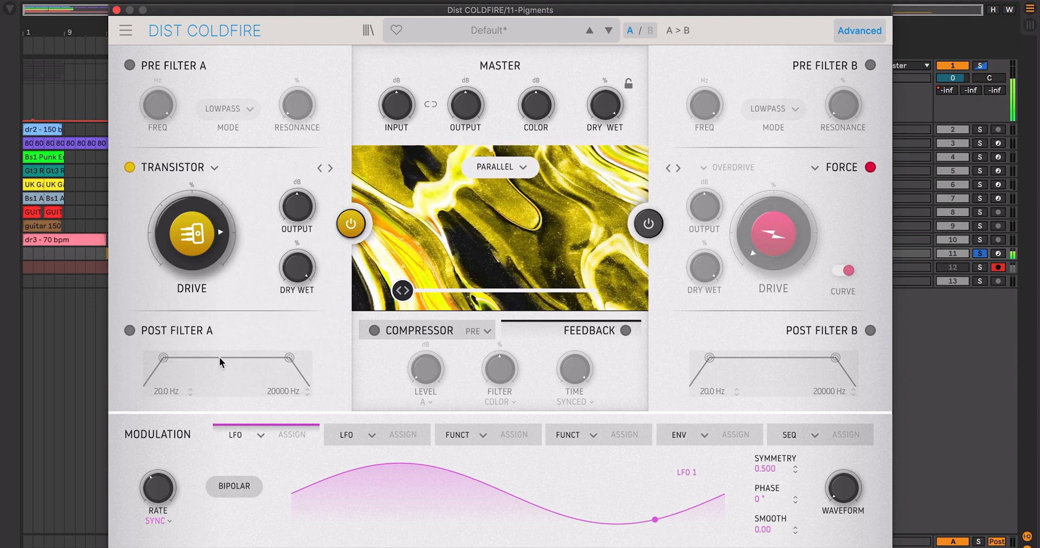
pyautogui.moveTo(208, 210)
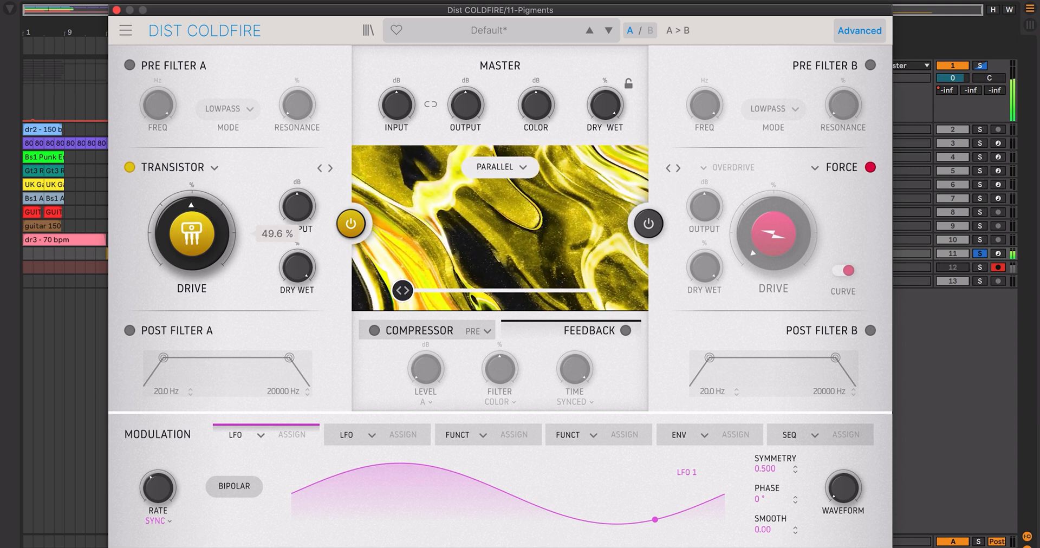
pyautogui.click(352, 223)
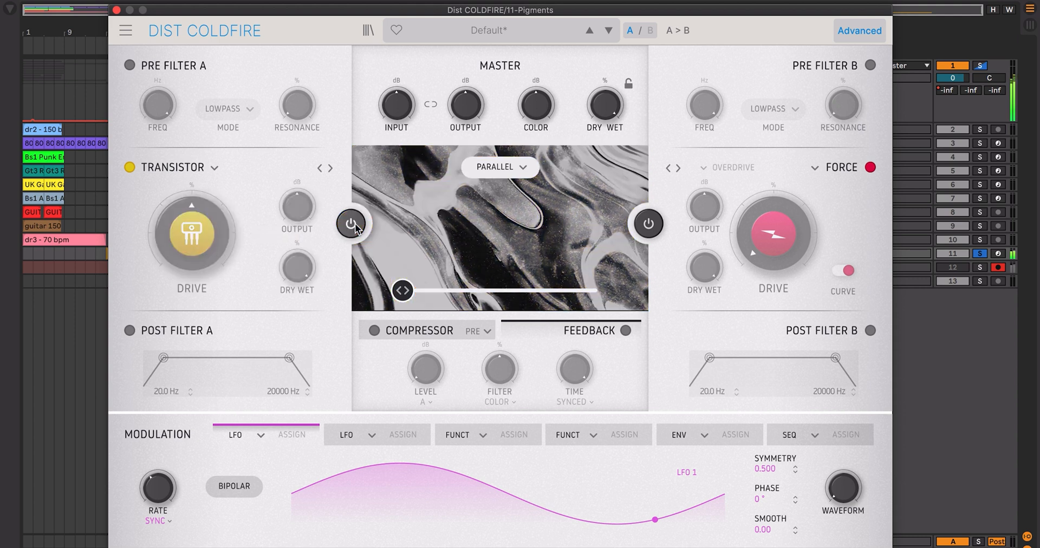
pyautogui.click(351, 223)
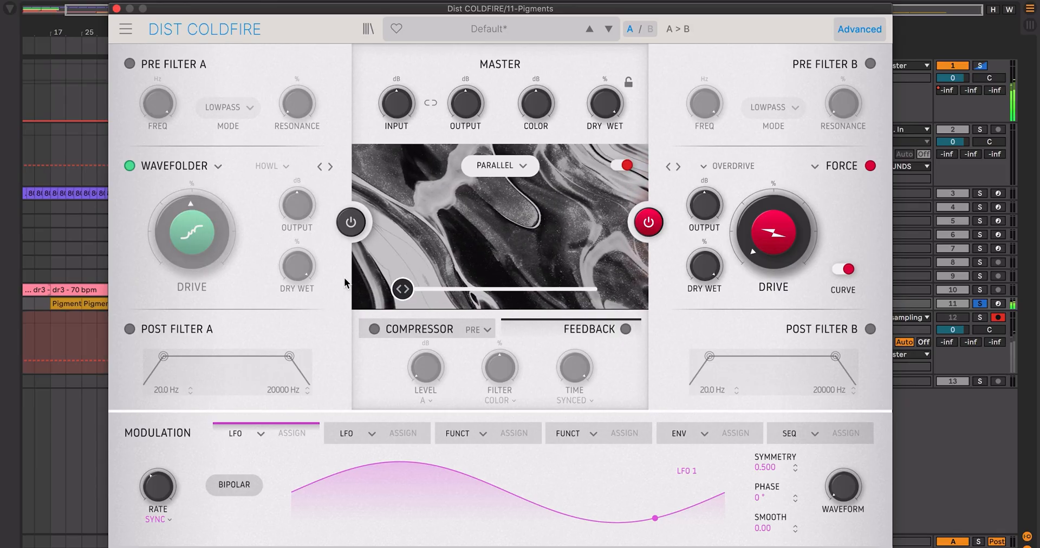
# Turn on distortion A and set its Wavefolder type to Dual Fold.
pyautogui.click(349, 222)
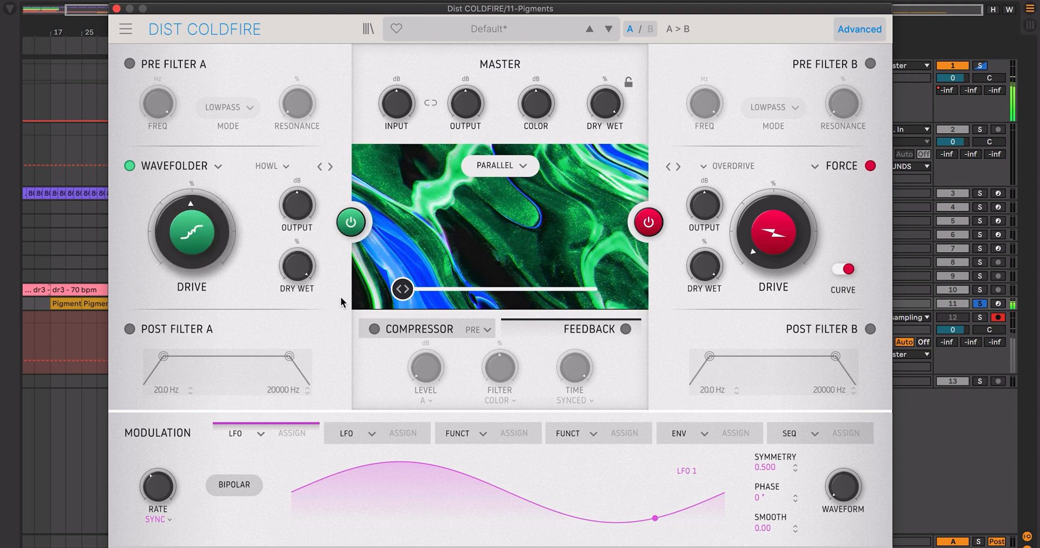
pyautogui.click(287, 164)
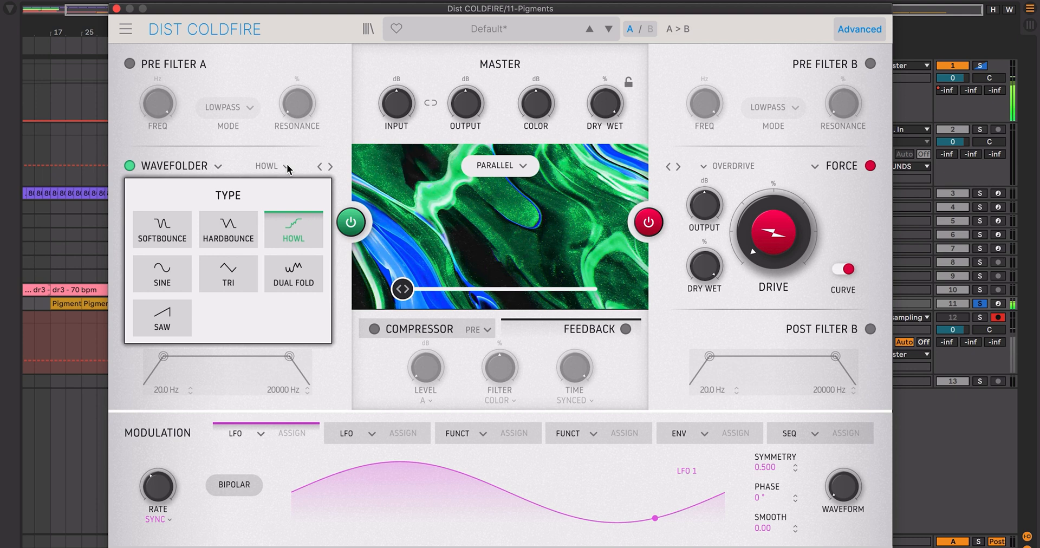
pyautogui.click(274, 262)
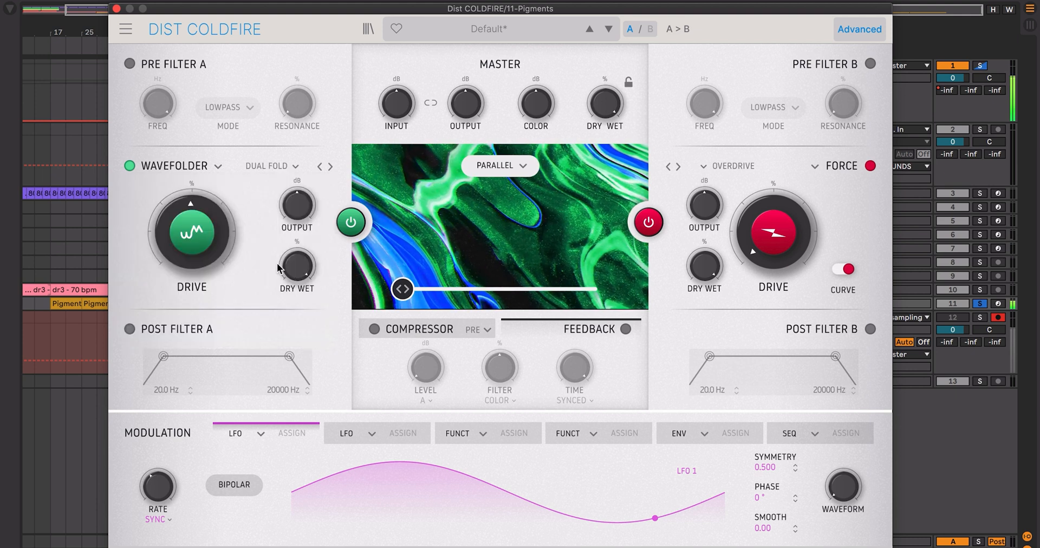
# Change distortion A to Waveshaper and set its shaping type to Asymmetrical.
pyautogui.click(218, 166)
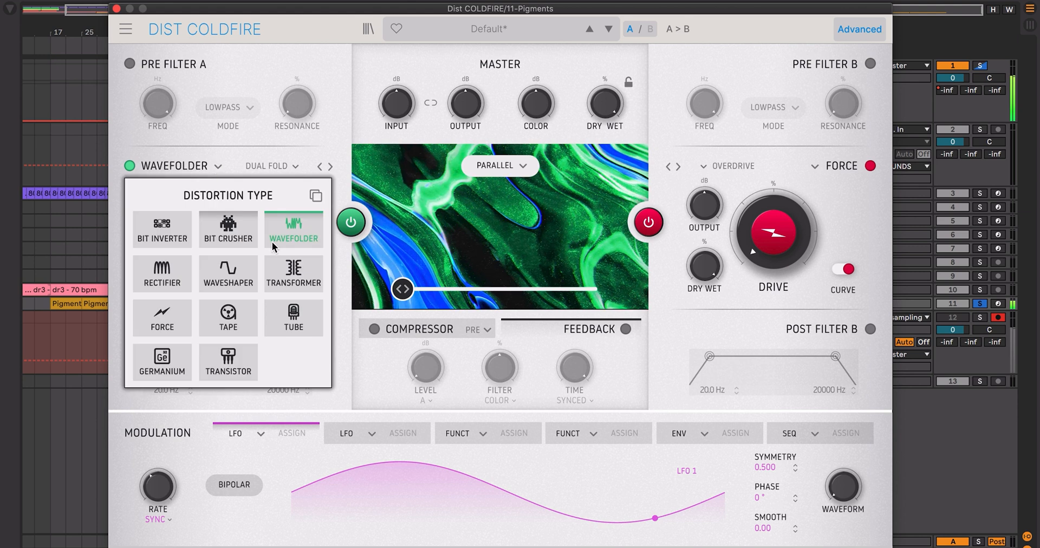
pyautogui.click(233, 271)
pyautogui.click(281, 164)
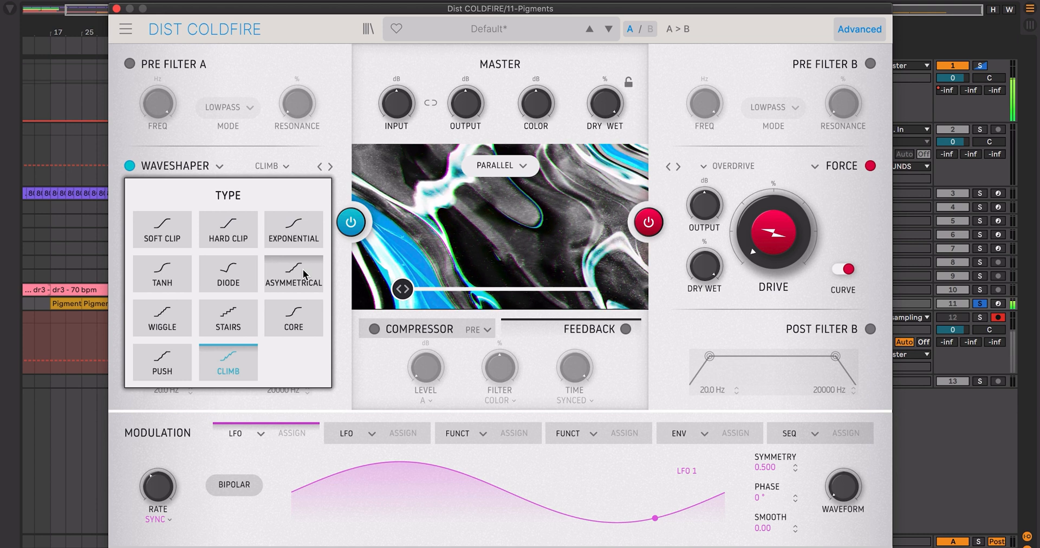
pyautogui.click(303, 269)
# Set the Waveshaper type of distortion A to Wiggle and raise its drive slightly above the midpoint.
pyautogui.click(294, 169)
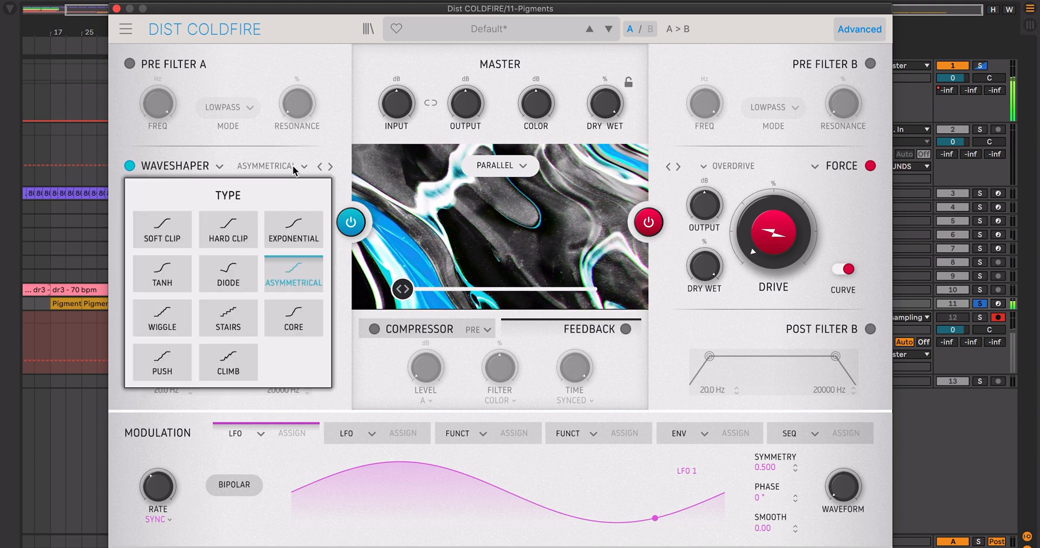
pyautogui.click(172, 314)
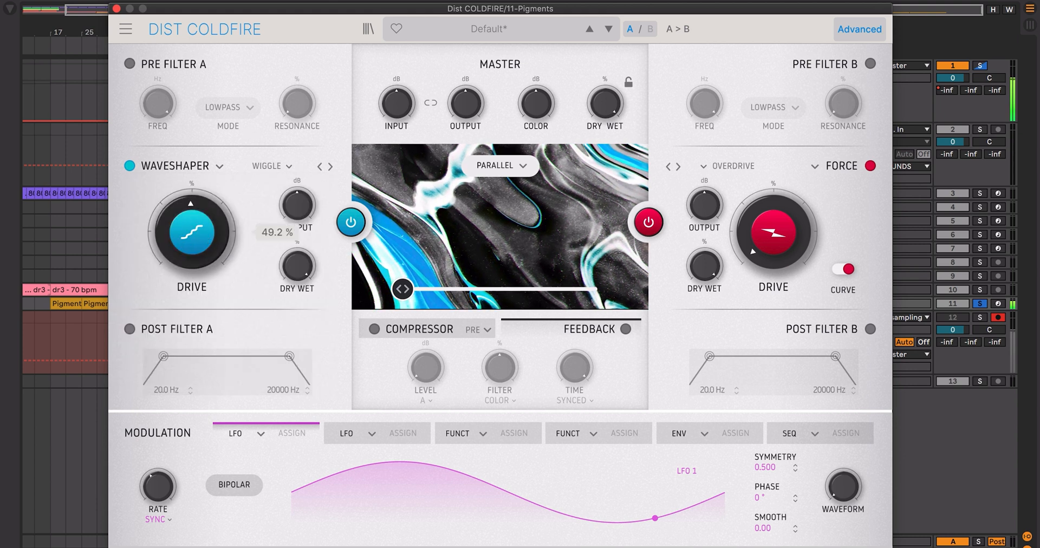
pyautogui.moveTo(192, 232); pyautogui.dragTo(191, 215)
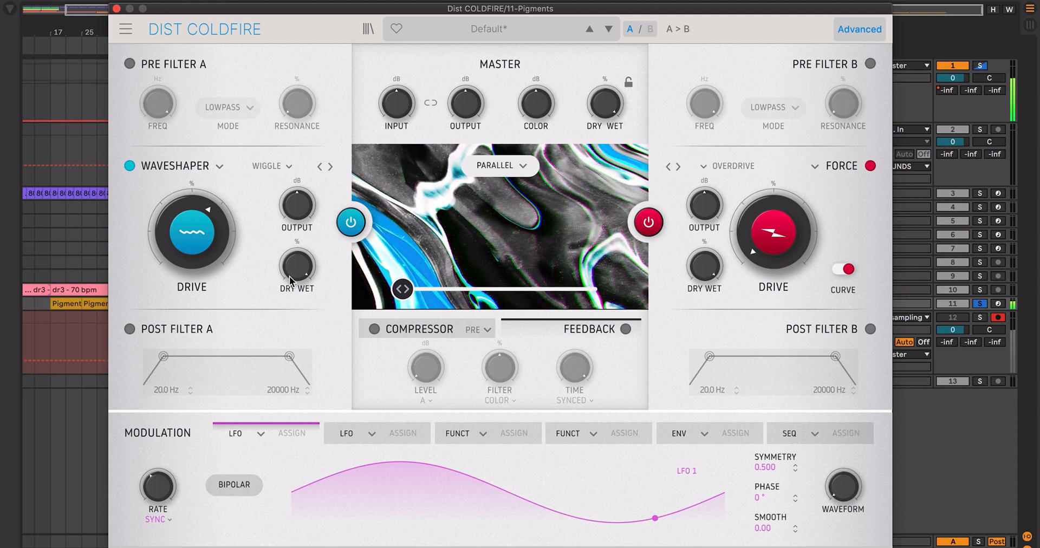
# Bypass and re-enable distortion A for comparison, and set its Waveshaper type to Hard Clip.
pyautogui.click(351, 222)
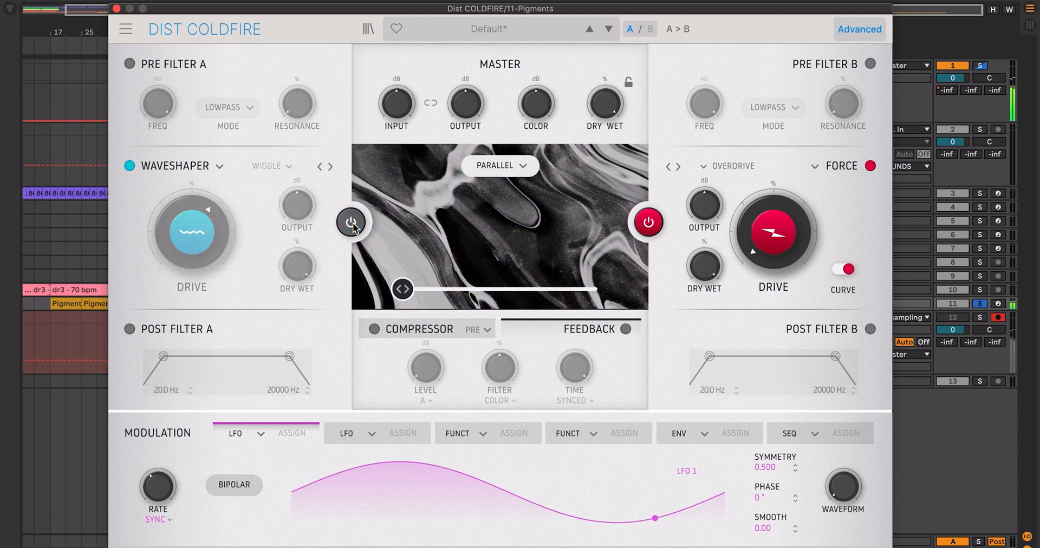
pyautogui.click(351, 224)
pyautogui.click(283, 165)
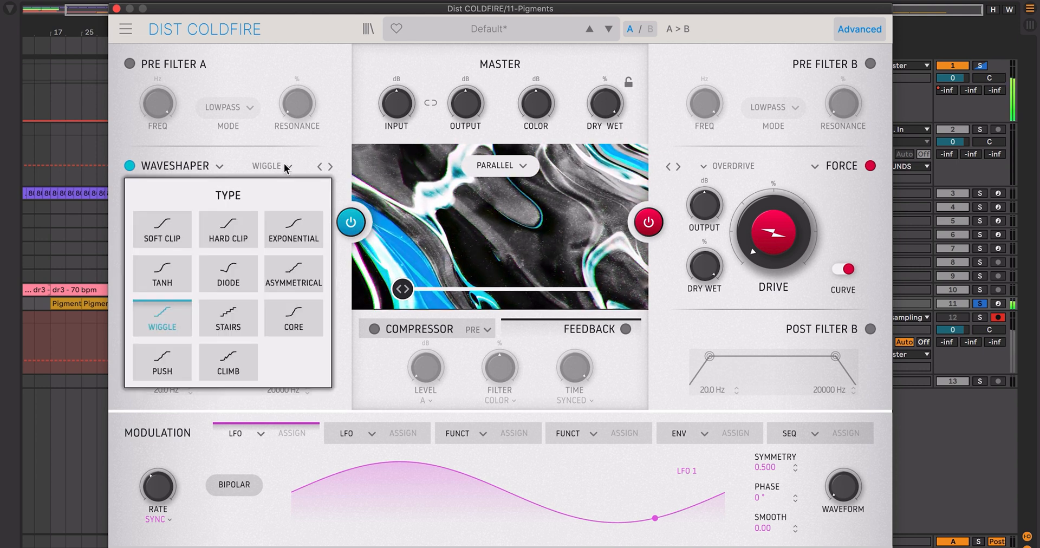
pyautogui.click(229, 241)
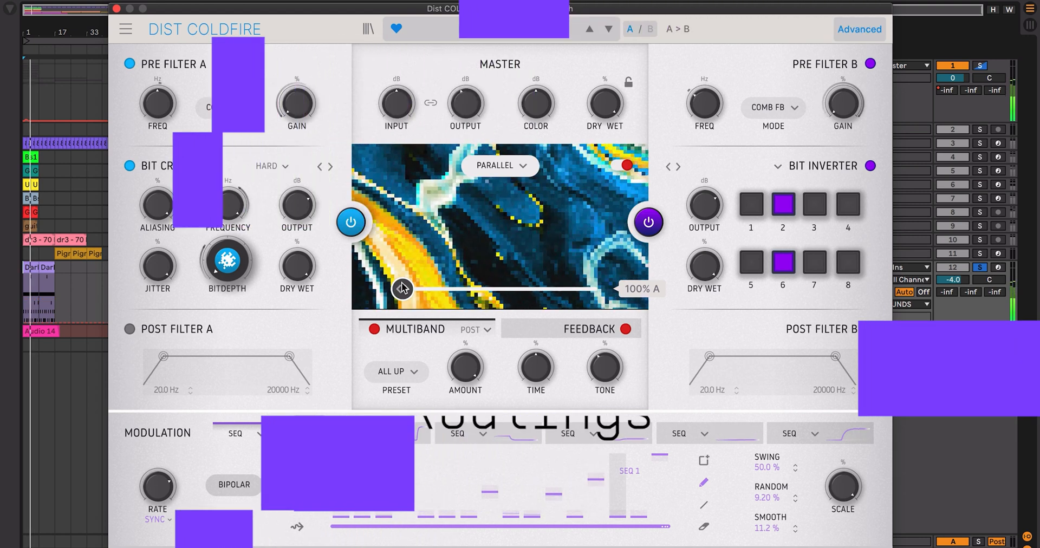
# Sweep the Error Census preset's A/B balance to 100% B and back, and load Drums Sidechain Big C with its balance moved fully toward B.
pyautogui.moveTo(401, 289); pyautogui.dragTo(597, 289)
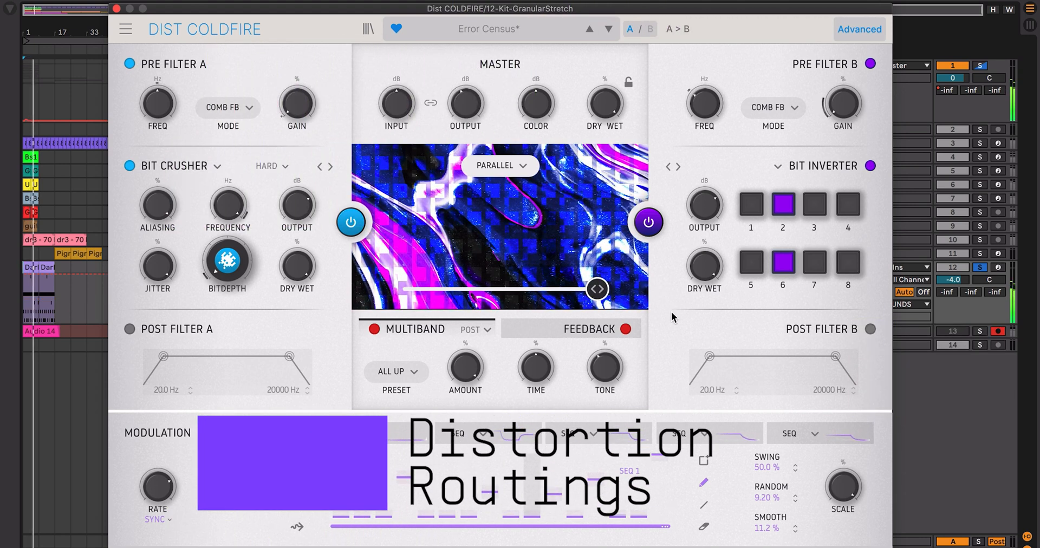
pyautogui.moveTo(597, 288); pyautogui.dragTo(402, 289)
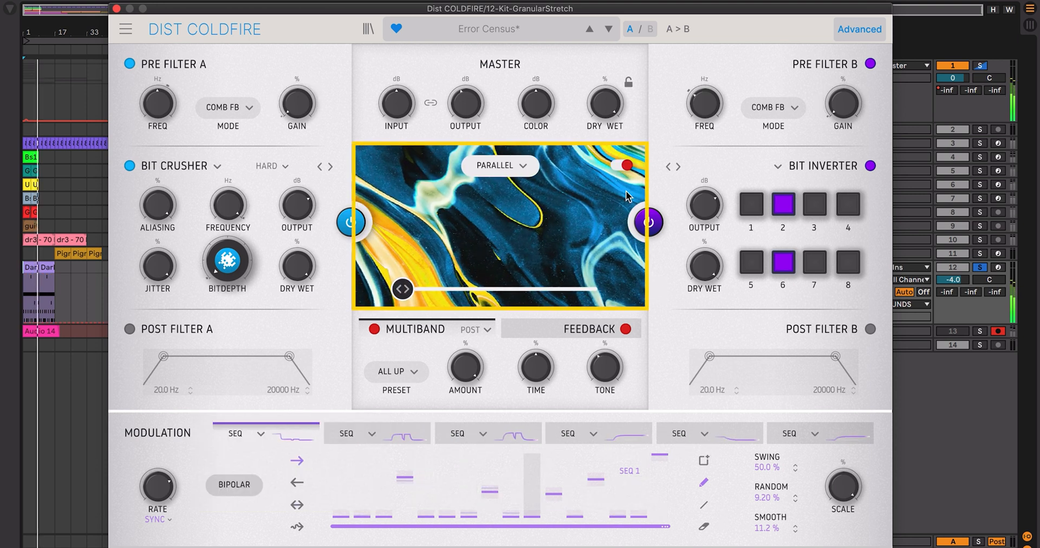
pyautogui.click(590, 31)
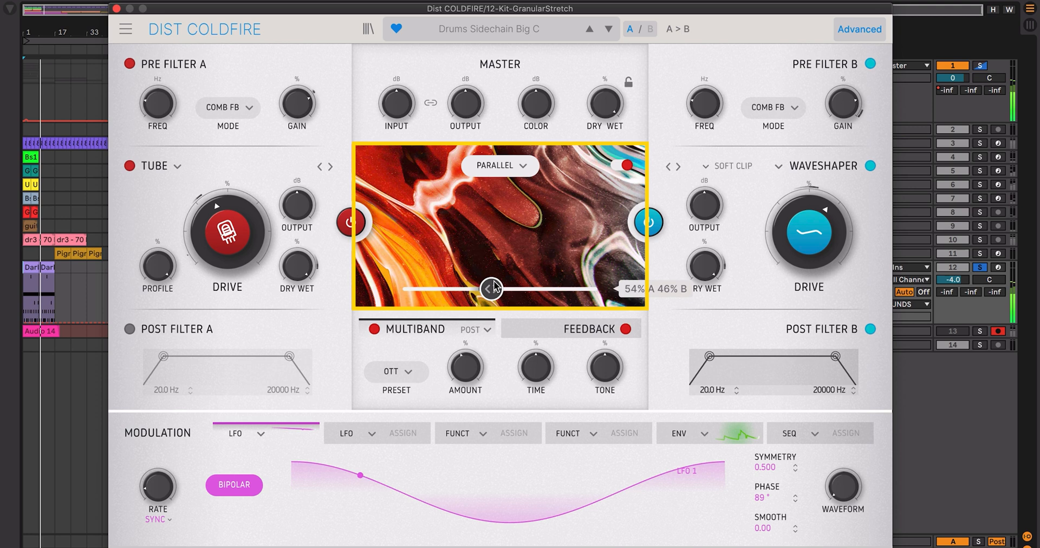
pyautogui.moveTo(491, 289); pyautogui.dragTo(597, 289)
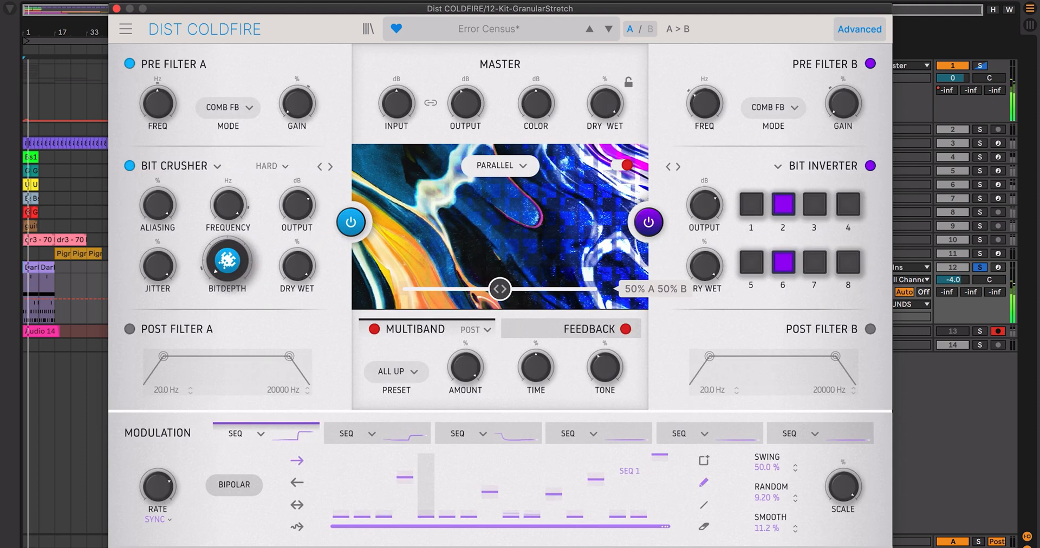
# Move the A/B balance of the Error Census preset from the middle to 100% B and back to 100% A.
pyautogui.moveTo(500, 289); pyautogui.dragTo(597, 288)
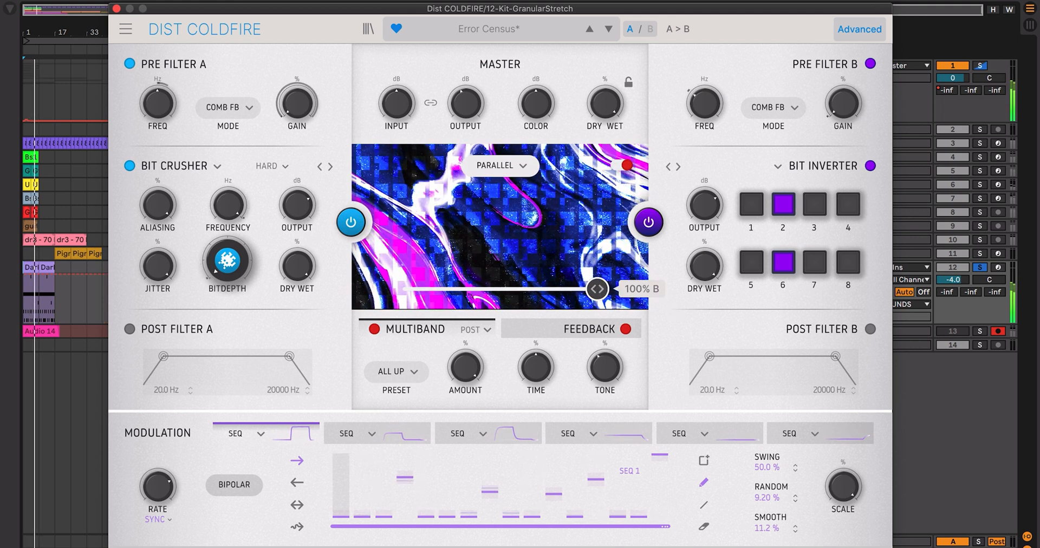
pyautogui.moveTo(597, 289); pyautogui.dragTo(402, 288)
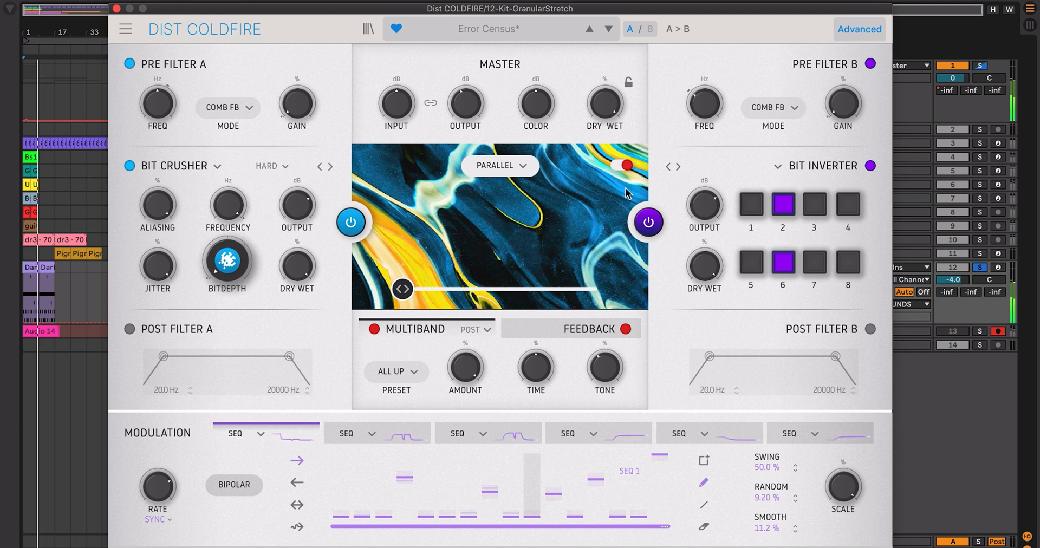
# Load the Drums Sidechain Big C preset and sweep its A/B balance to 100% A and across to the B end.
pyautogui.click(592, 31)
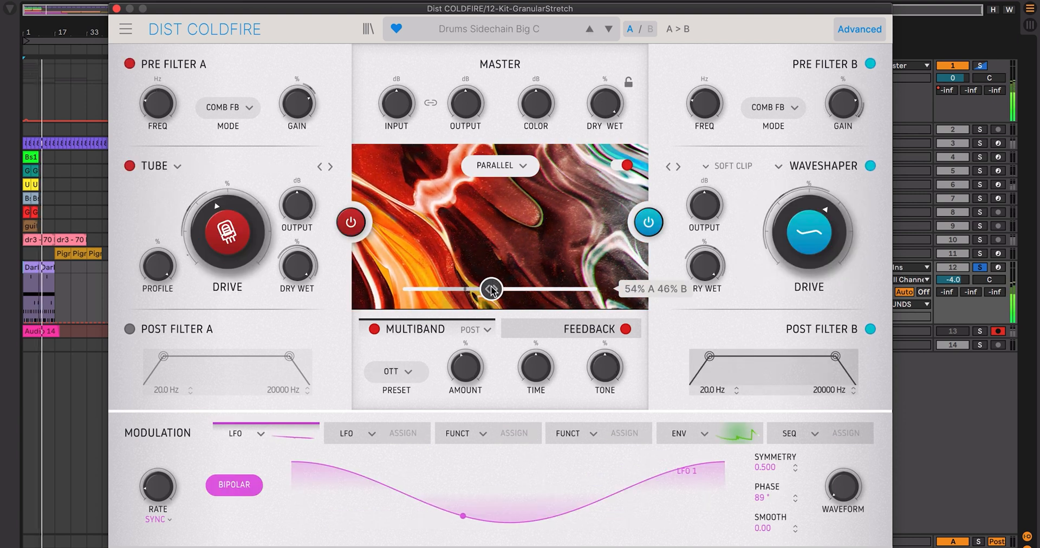
pyautogui.moveTo(491, 288); pyautogui.dragTo(401, 289)
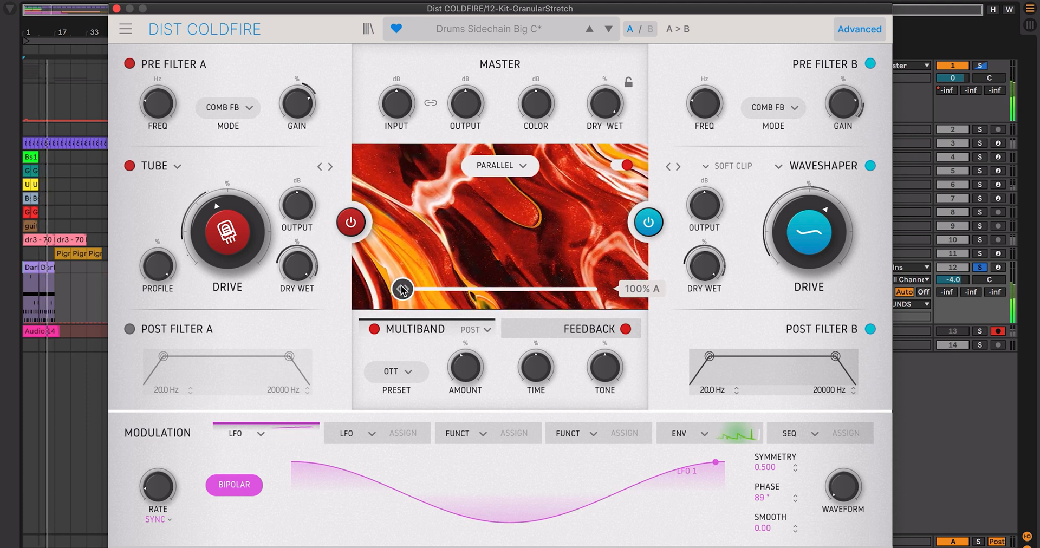
pyautogui.moveTo(401, 290); pyautogui.dragTo(597, 288)
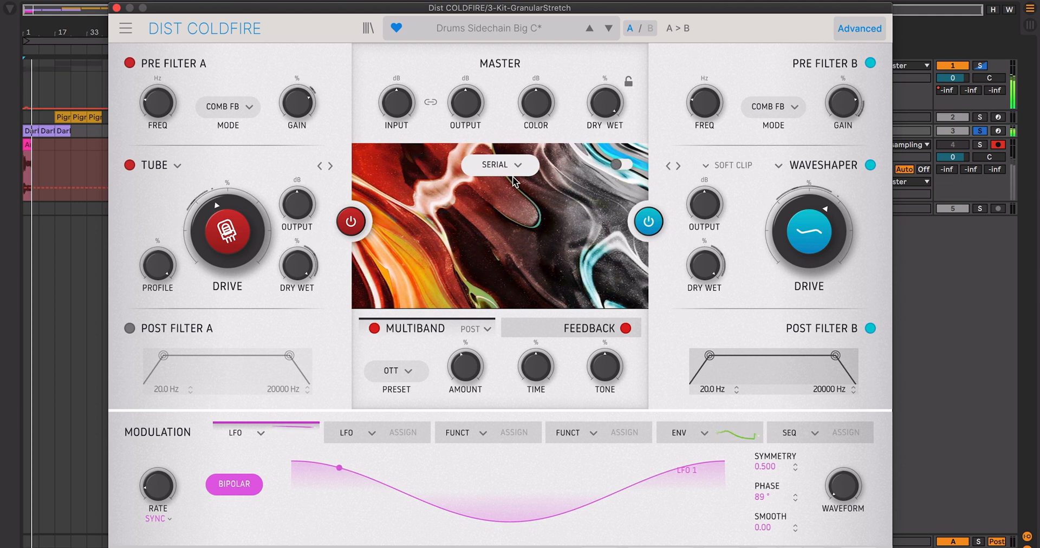
# Change the distortion routing to Parallel and toggle the plug-in's bypass to compare the sound.
pyautogui.click(517, 165)
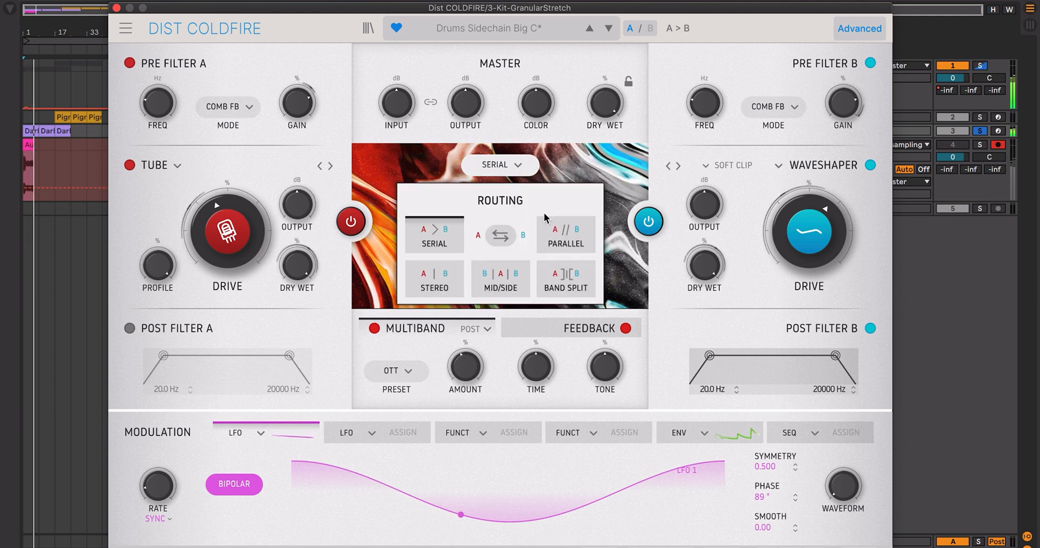
pyautogui.click(567, 233)
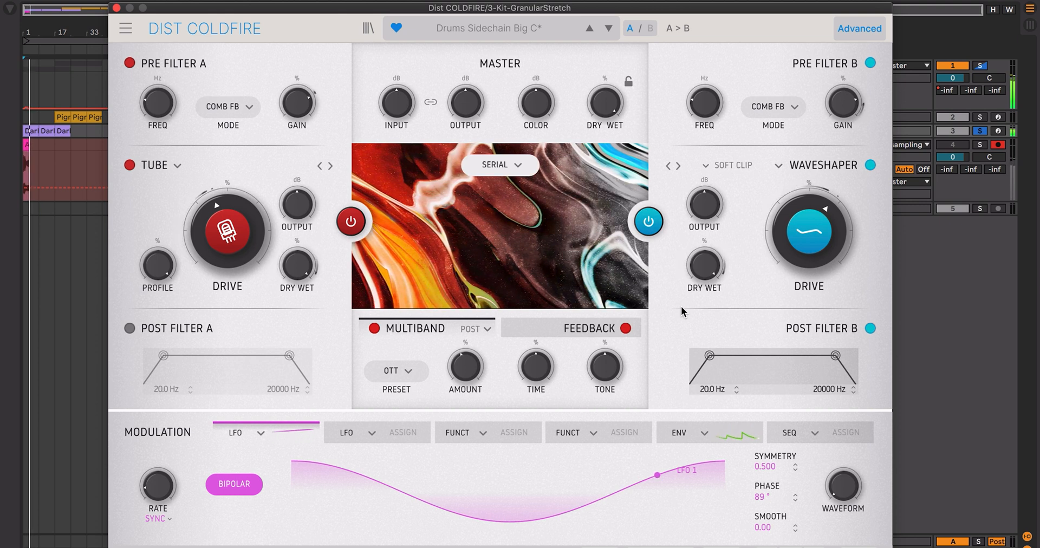
pyautogui.click(517, 166)
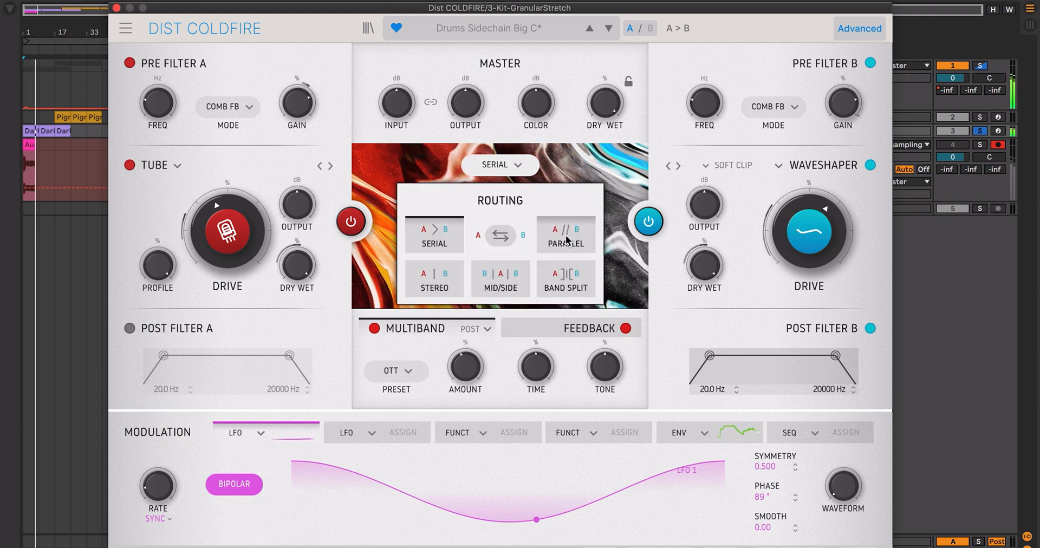
pyautogui.click(566, 239)
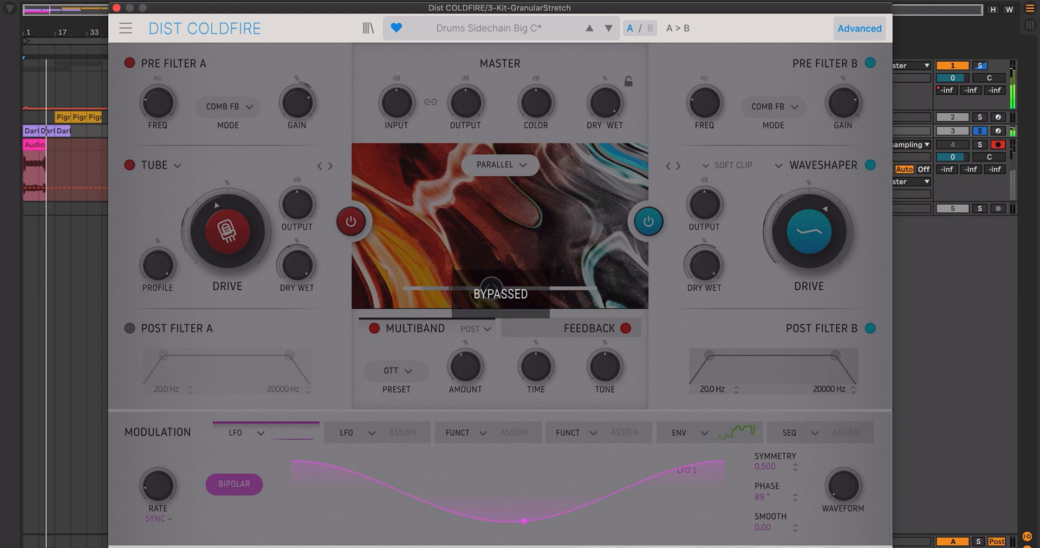
pyautogui.press('0')
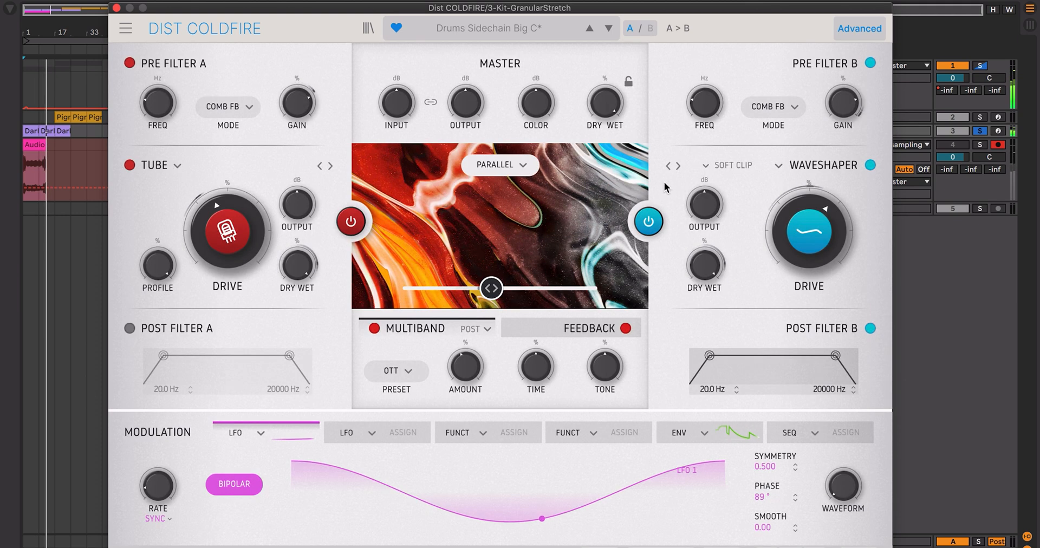
# Set the routing between distortions A and B back to Serial.
pyautogui.click(514, 165)
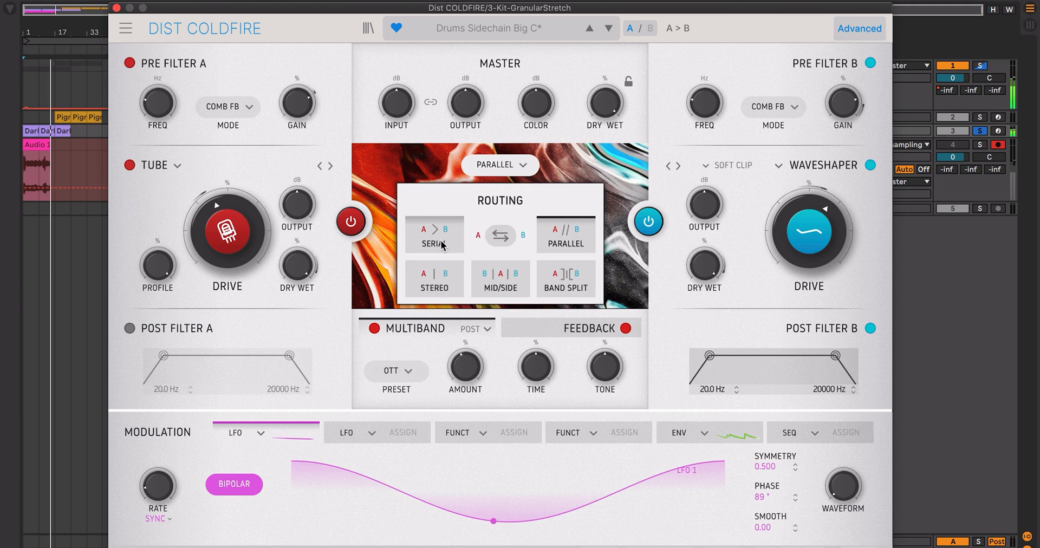
pyautogui.click(425, 239)
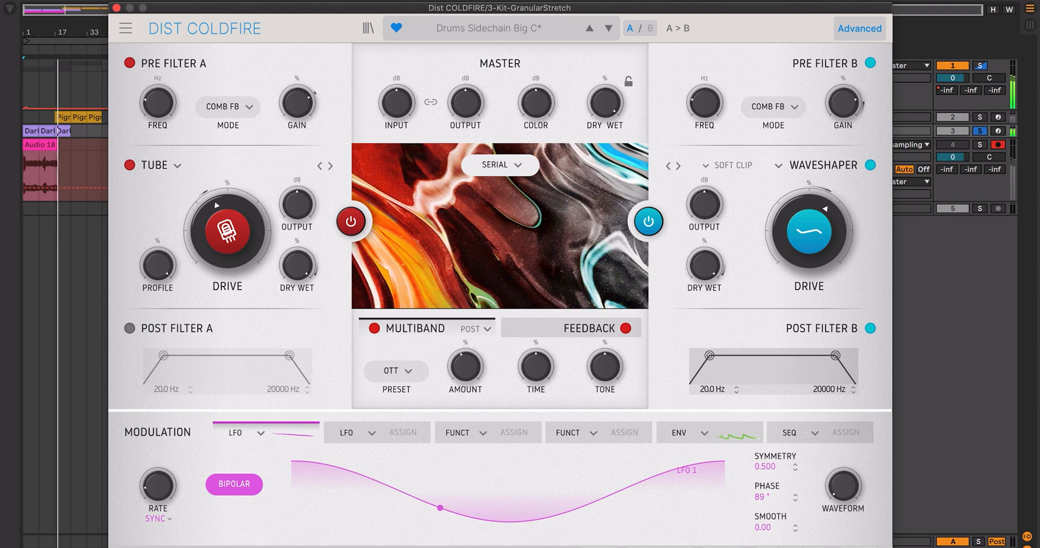
pyautogui.press('F9')
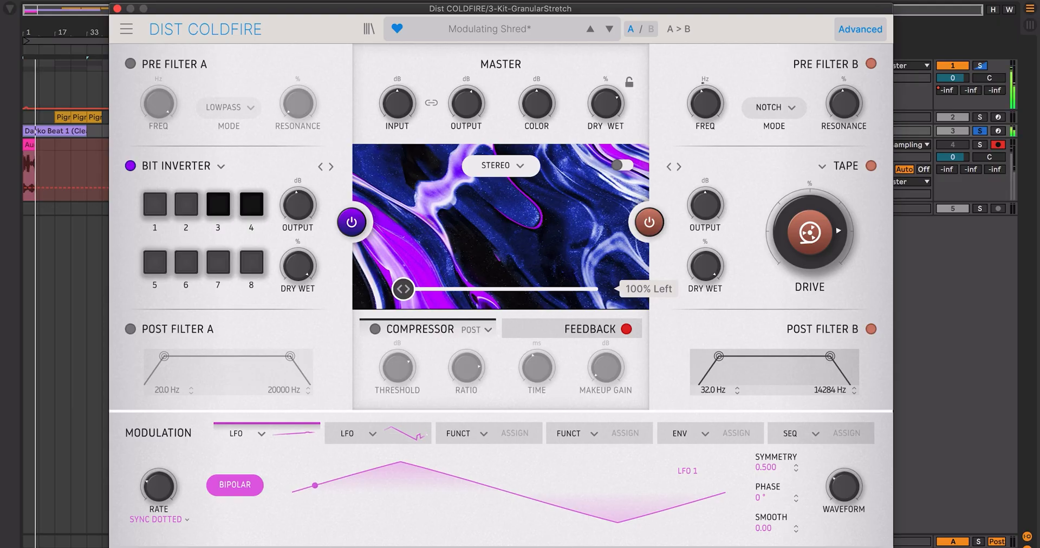
# With the balance brought near the centre, set the routing to Mid/Side and sweep the balance to 100% Side and back to 100% Mid.
pyautogui.moveTo(402, 289); pyautogui.dragTo(506, 289)
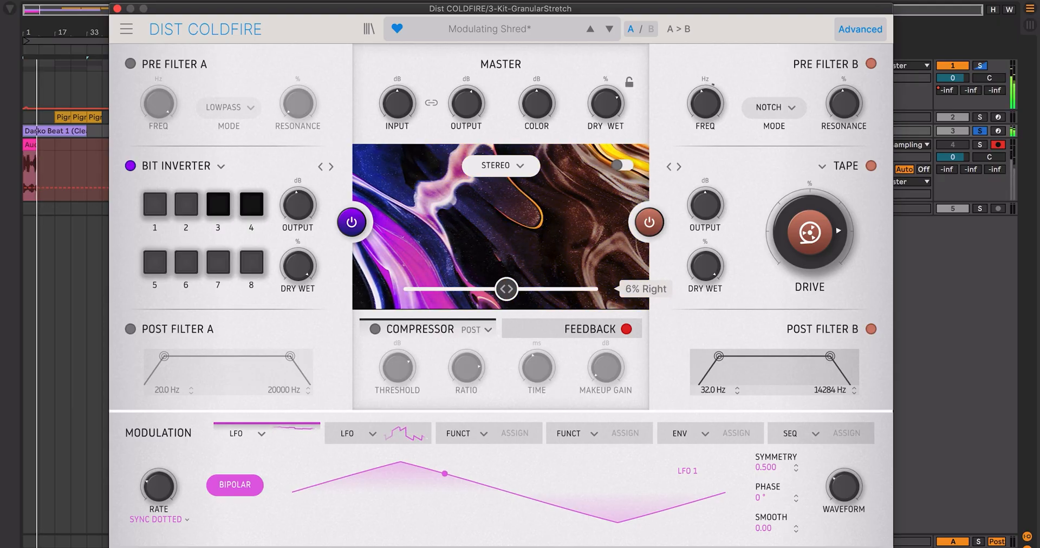
pyautogui.click(508, 164)
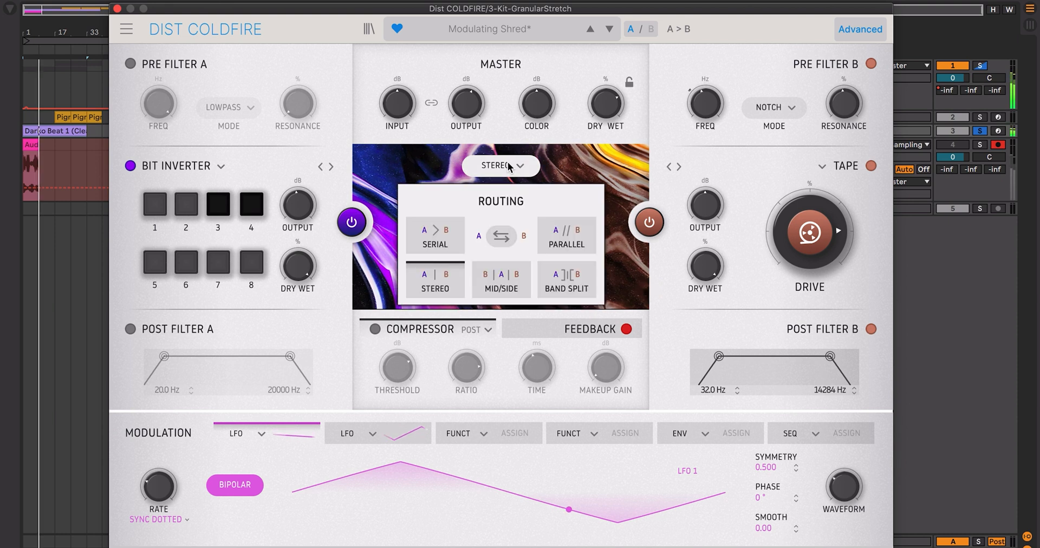
pyautogui.click(487, 290)
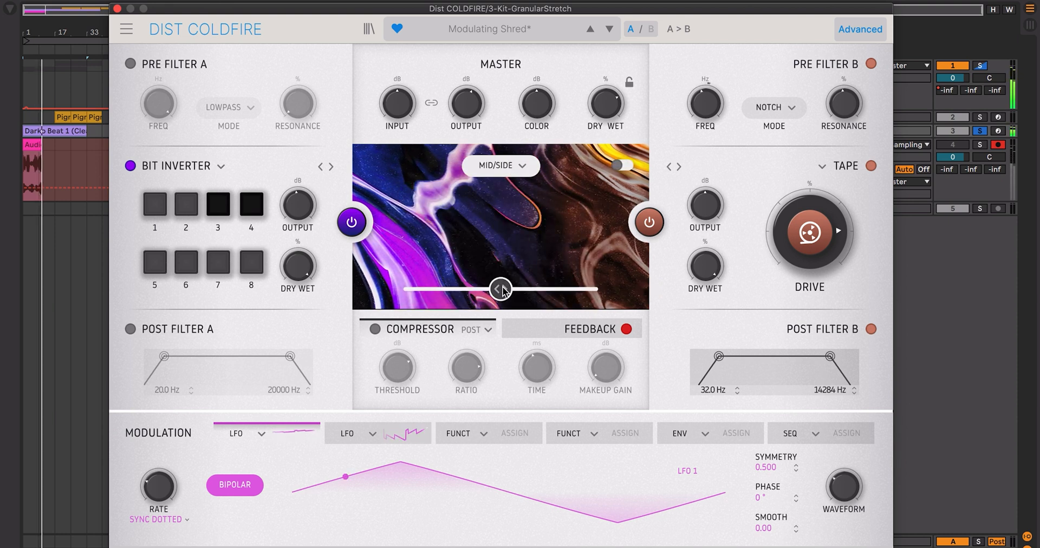
pyautogui.moveTo(501, 289); pyautogui.dragTo(598, 289)
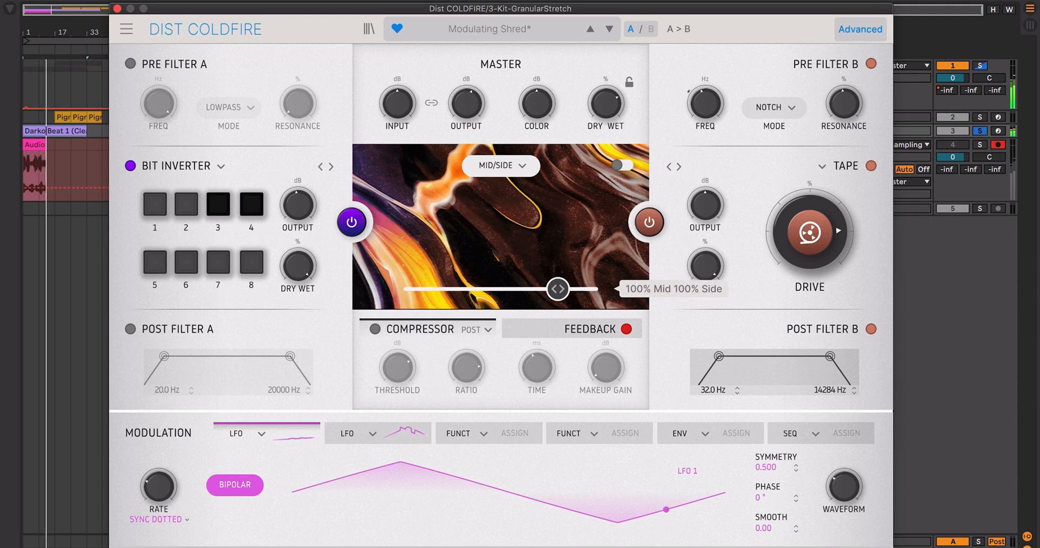
pyautogui.moveTo(597, 288); pyautogui.dragTo(403, 288)
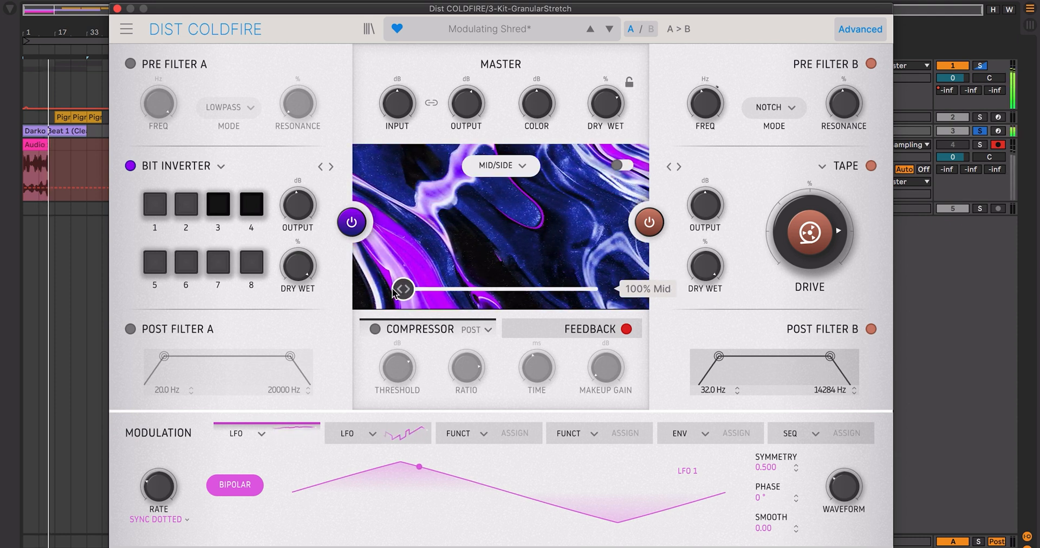
# Choose Mid/Side routing in place of Stereo once more and repeat the balance sweep to 100% Side and across to 100% Mid.
pyautogui.click(508, 165)
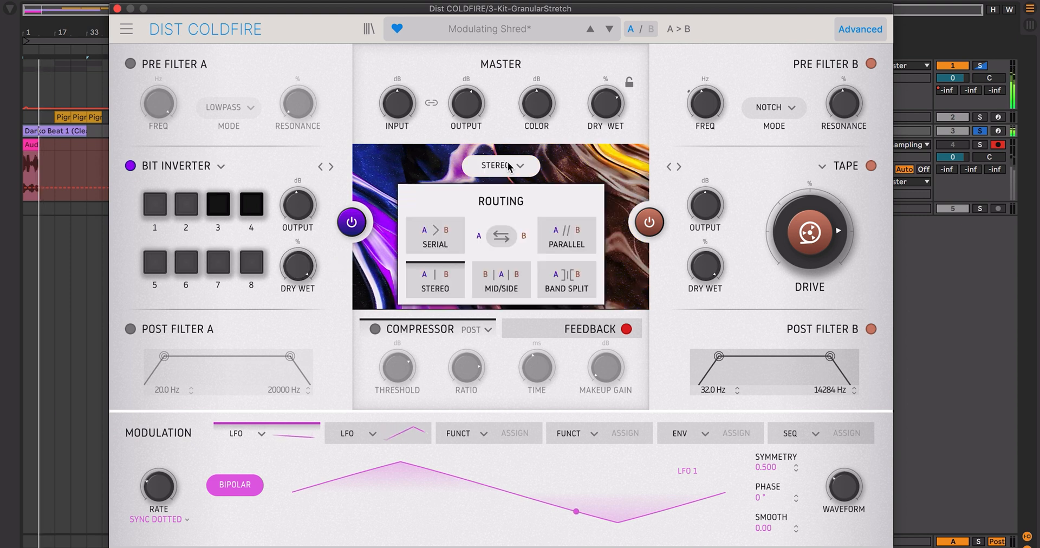
pyautogui.click(495, 277)
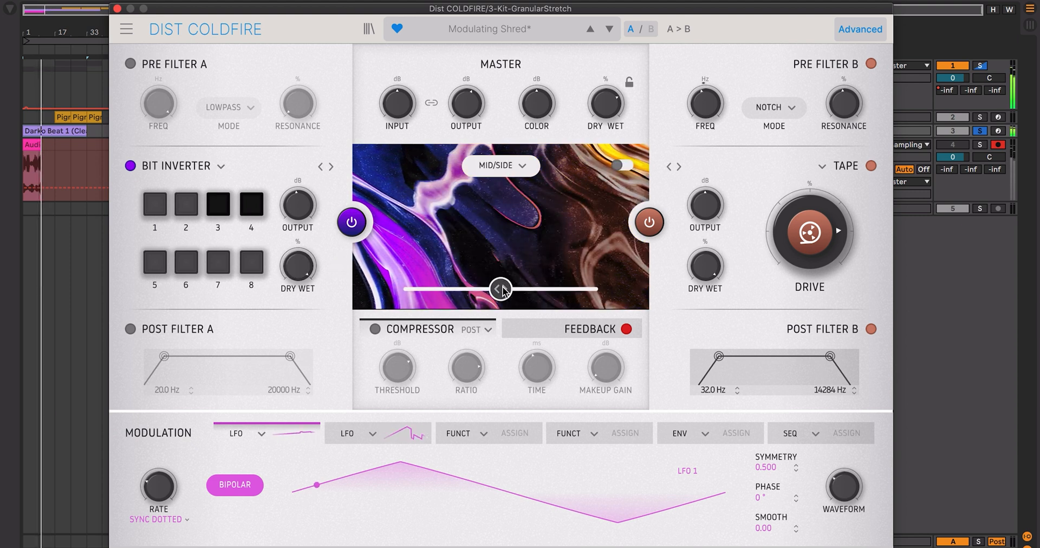
pyautogui.moveTo(500, 288); pyautogui.dragTo(598, 289)
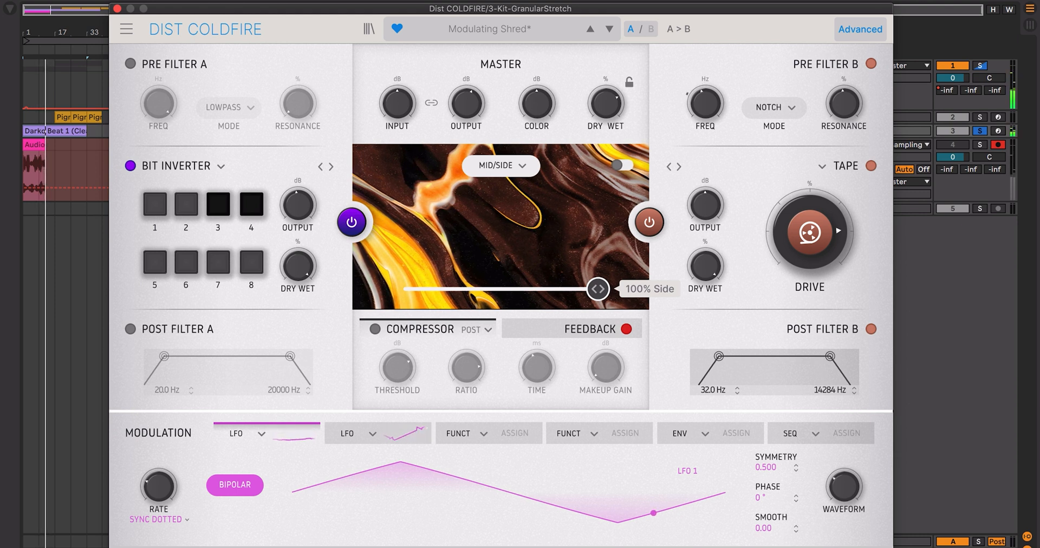
pyautogui.moveTo(598, 288); pyautogui.dragTo(403, 289)
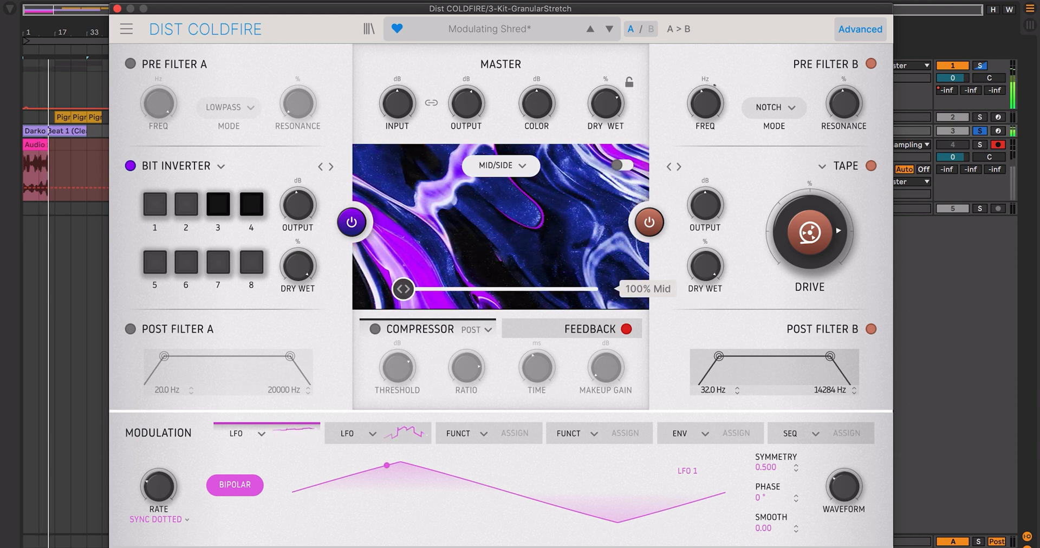
pyautogui.moveTo(283, 266); pyautogui.dragTo(283, 268)
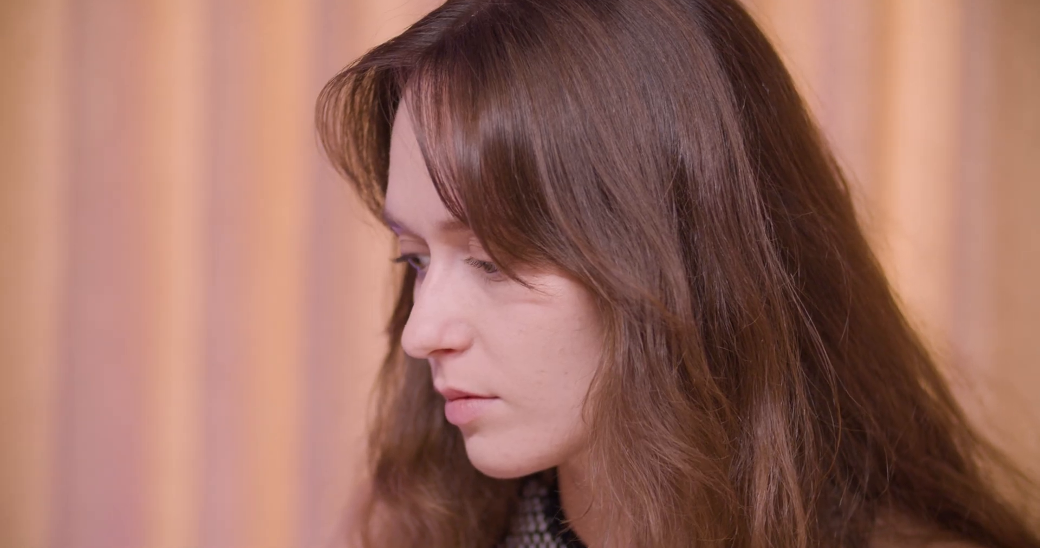
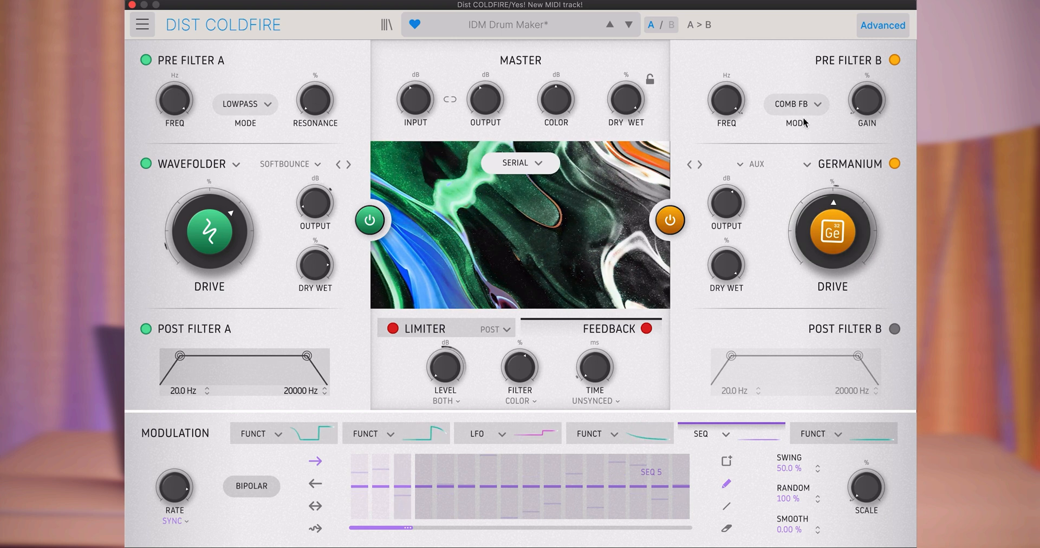
# Set the mode of Pre Filter B in the IDM Drum Maker preset to Comb FF.
pyautogui.click(811, 103)
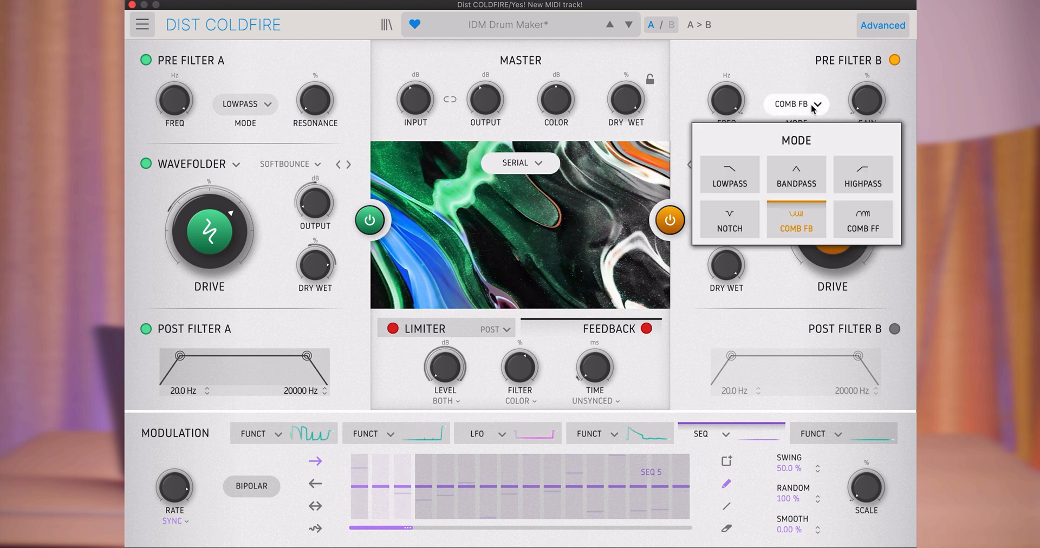
pyautogui.click(870, 232)
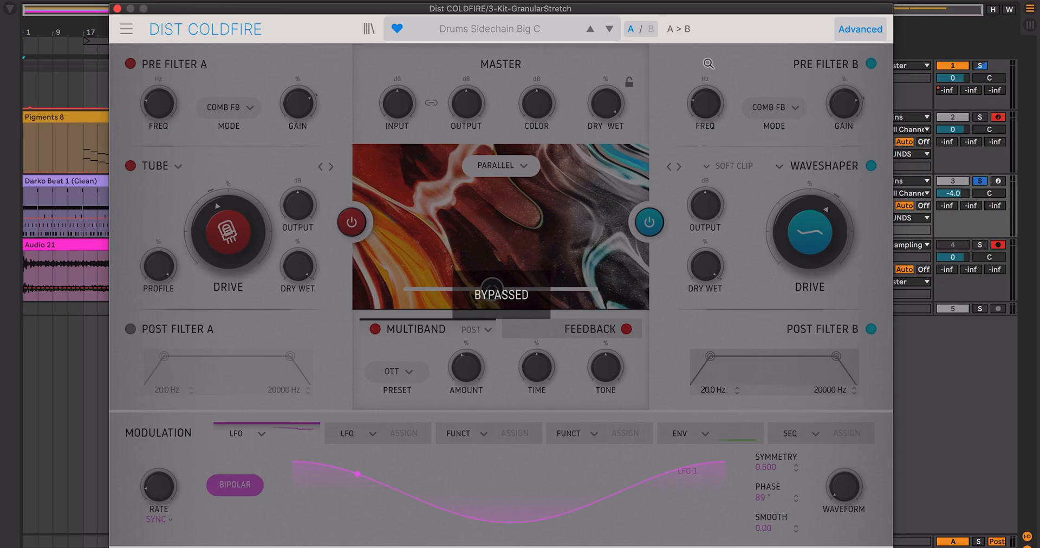
# Start playback of the drums through the bypassed Drums Sidechain Big C preset and turn the bypass off.
pyautogui.press('space')
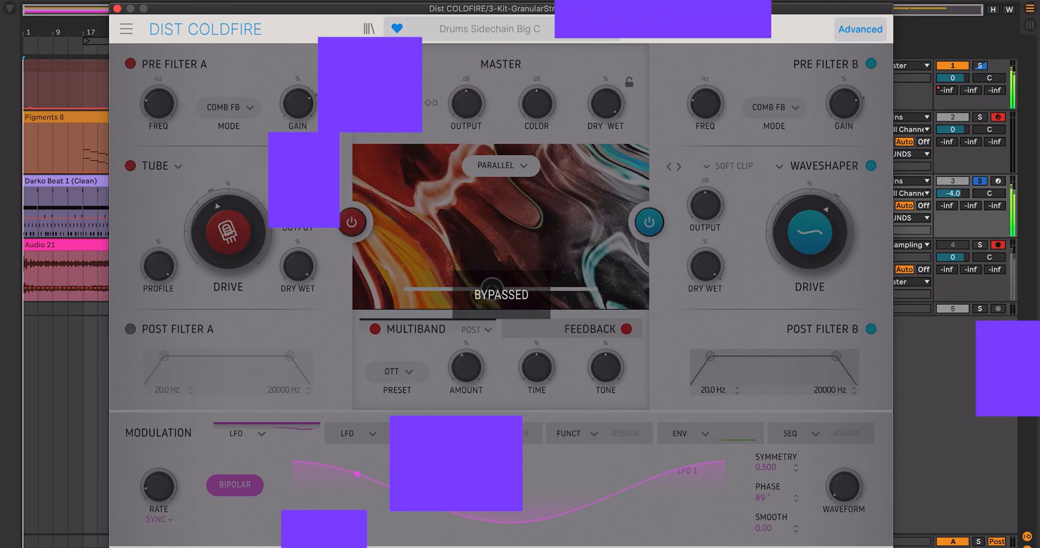
pyautogui.click(723, 546)
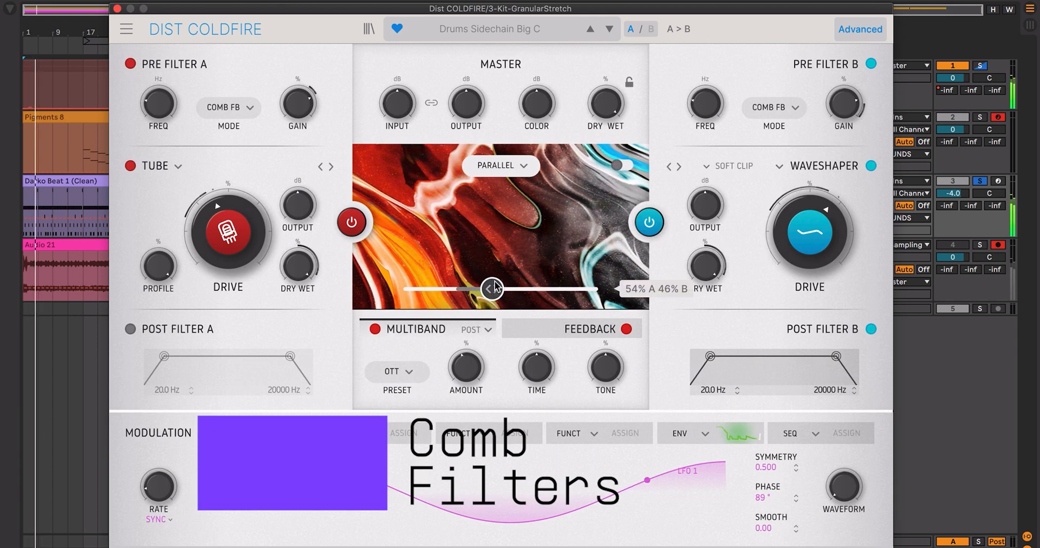
# Move the balance to 100% A, vary the frequency of Pre Filter A, and move the balance across to the B end.
pyautogui.moveTo(495, 286); pyautogui.dragTo(394, 293)
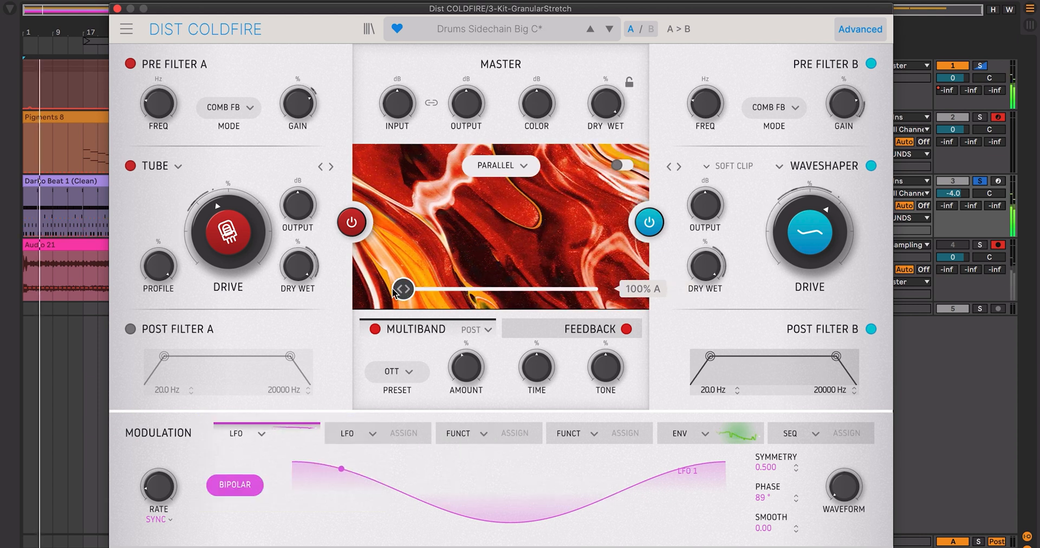
pyautogui.moveTo(166, 115)
pyautogui.mouseDown()
pyautogui.moveTo(159, 87)
pyautogui.moveTo(158, 104)
pyautogui.mouseUp()
pyautogui.moveTo(408, 289); pyautogui.dragTo(598, 289)
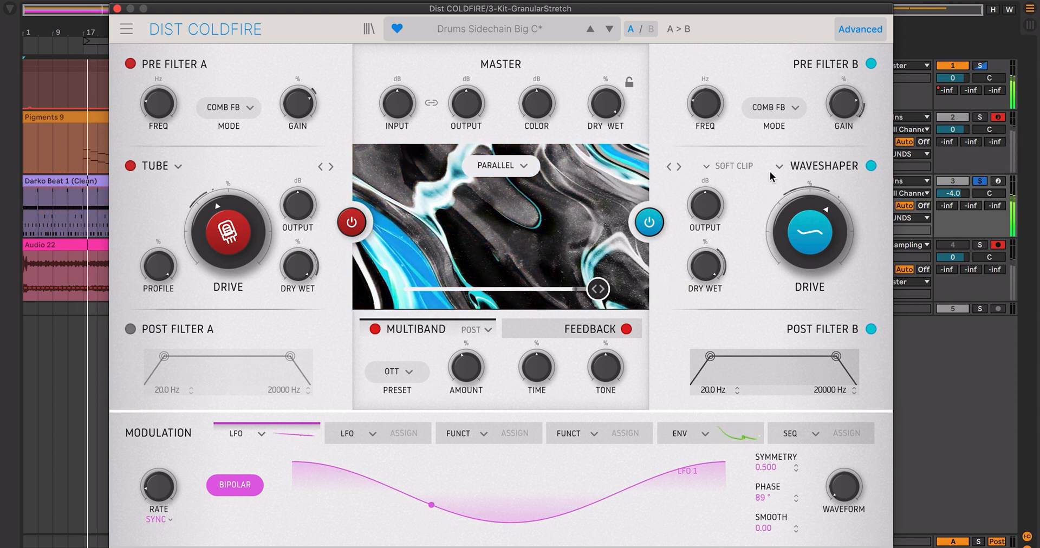
# Set the mode of Pre Filter B to Comb FF and sweep its frequency to hear the effect.
pyautogui.click(771, 114)
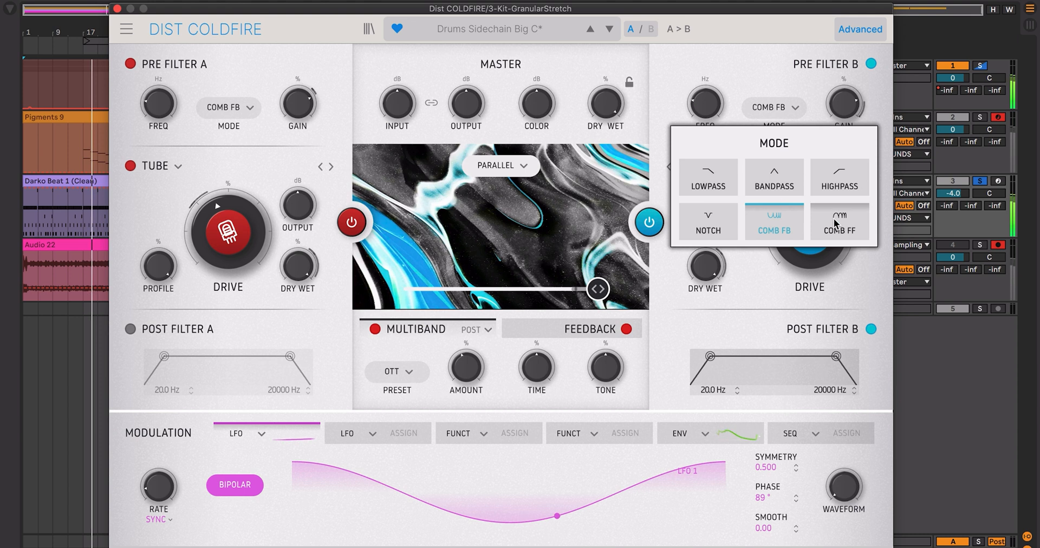
pyautogui.click(812, 224)
pyautogui.moveTo(714, 112); pyautogui.dragTo(714, 54)
pyautogui.moveTo(710, 121); pyautogui.dragTo(710, 123)
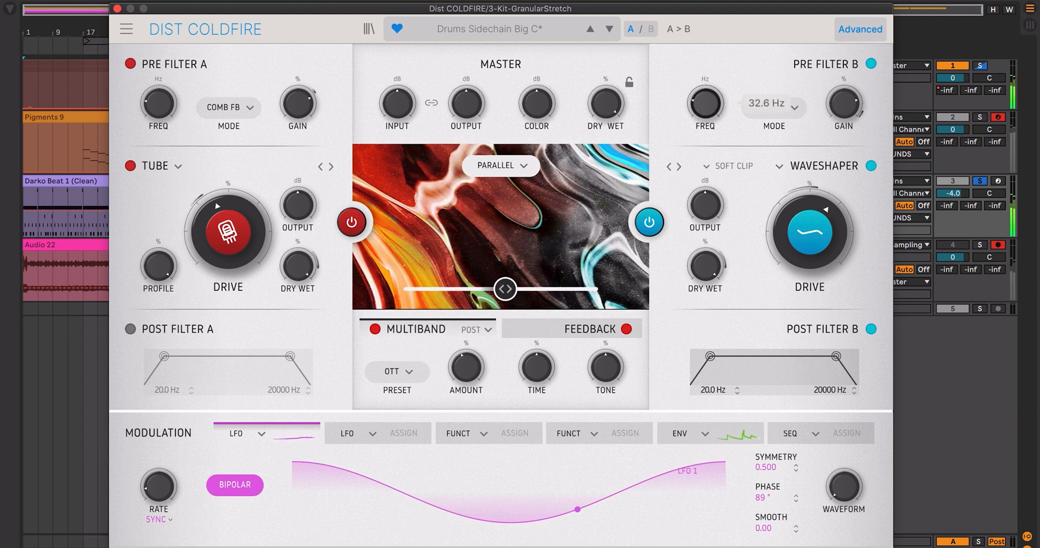
# Set the mode of Pre Filter B back to Comb FB.
pyautogui.click(750, 108)
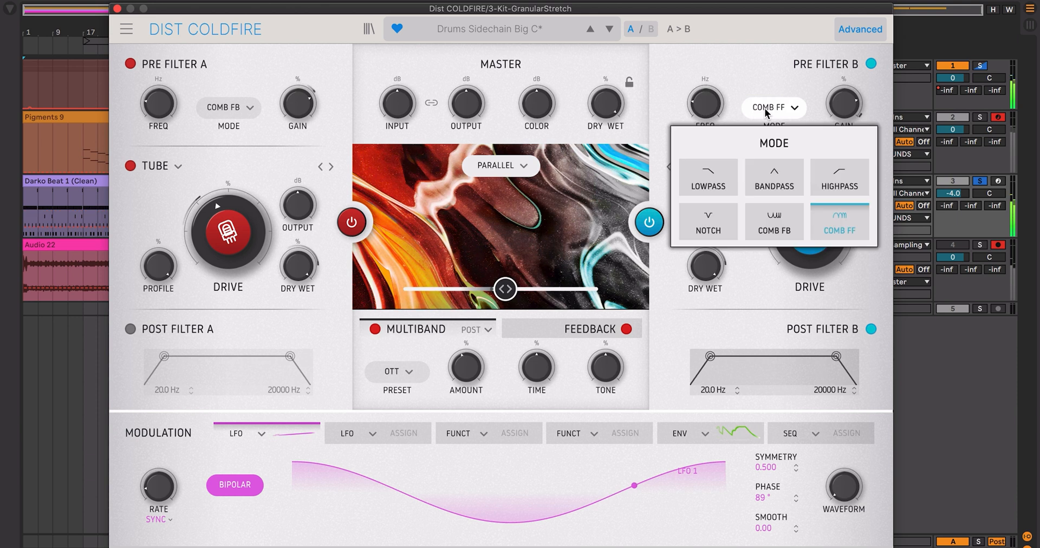
pyautogui.click(778, 217)
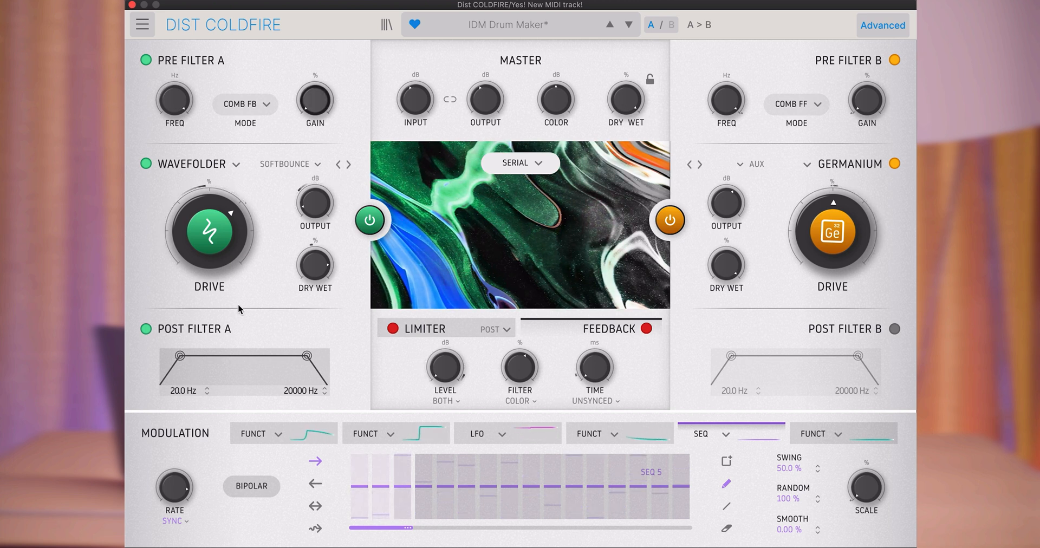
# Narrow Post Filter A to about 291–5335 Hz and enable Post Filter B, lowering its high cut to about 714 Hz and raising its low cut.
pyautogui.moveTo(180, 356); pyautogui.dragTo(282, 355)
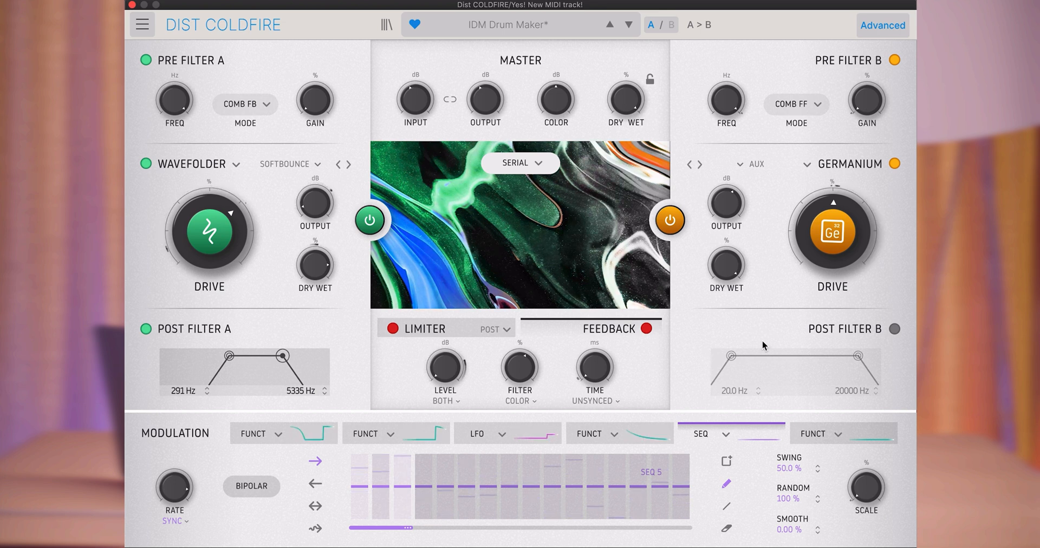
pyautogui.click(894, 329)
pyautogui.moveTo(857, 355); pyautogui.dragTo(796, 359)
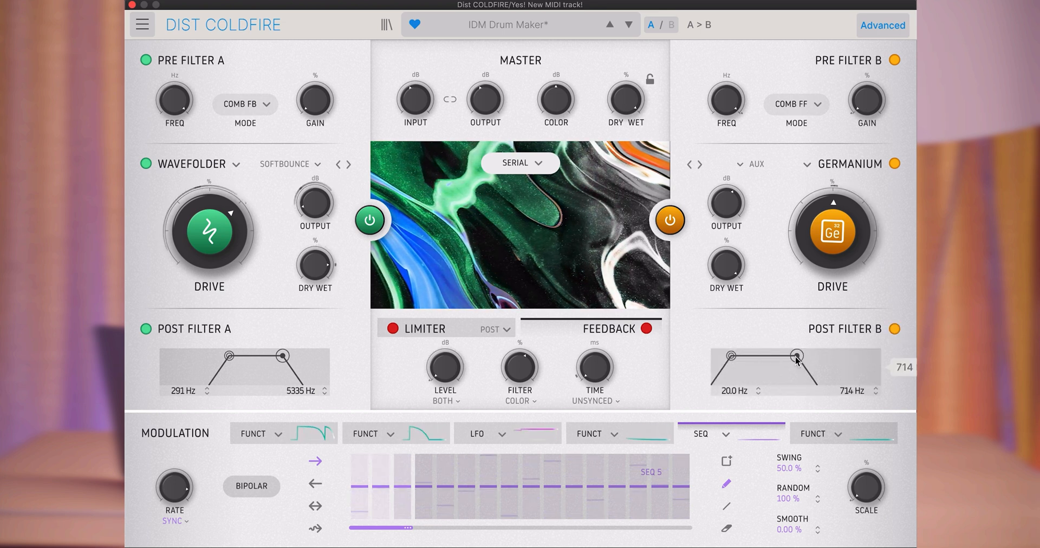
pyautogui.moveTo(731, 356); pyautogui.dragTo(748, 356)
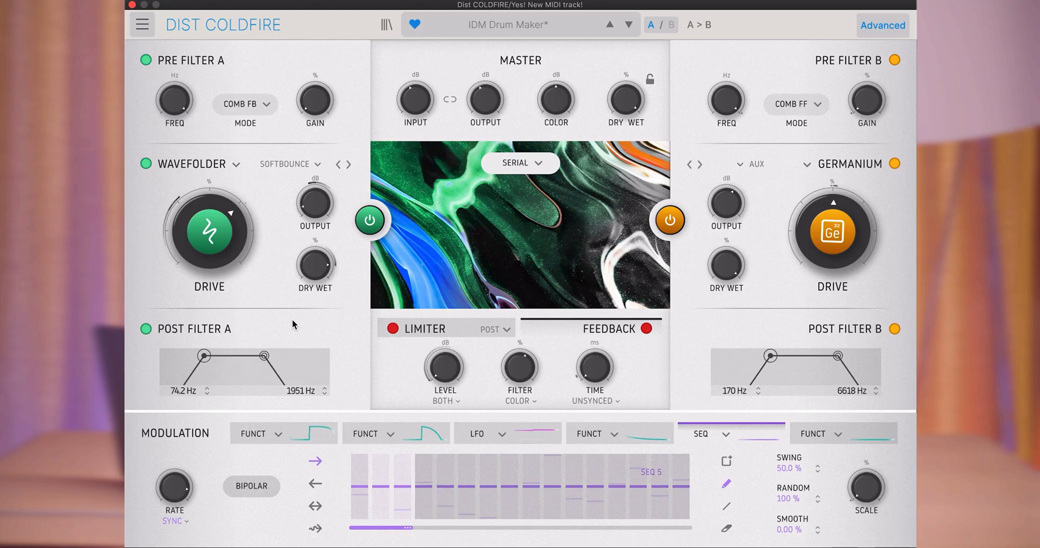
# Try the Pre/Post placement of the dynamics module and change its type to Multiband.
pyautogui.click(424, 327)
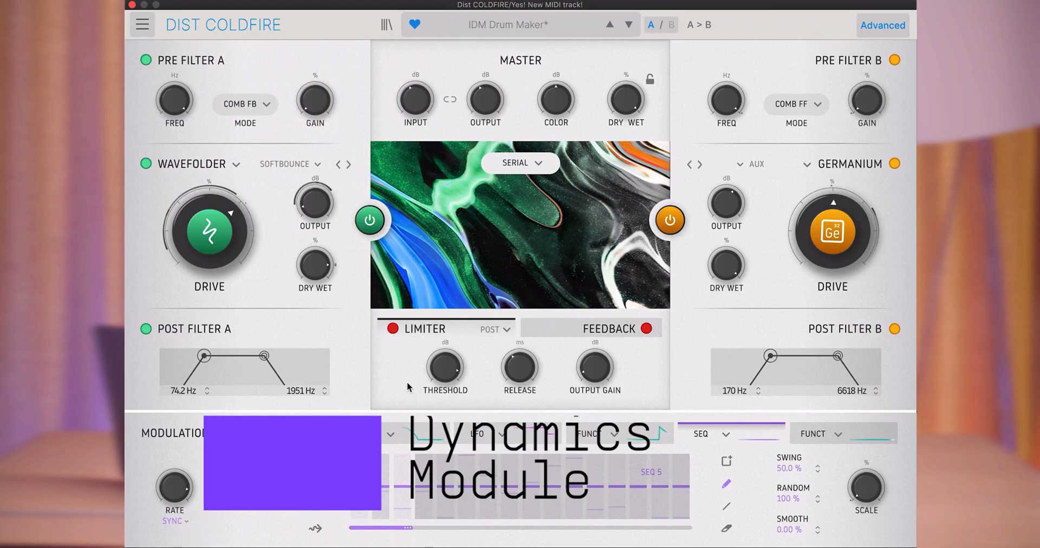
pyautogui.click(495, 329)
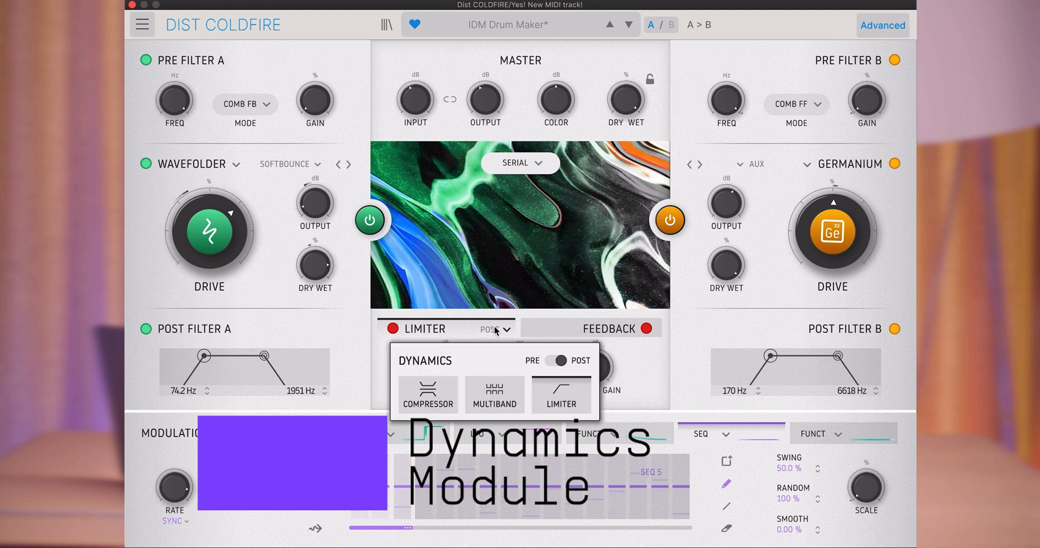
pyautogui.click(557, 361)
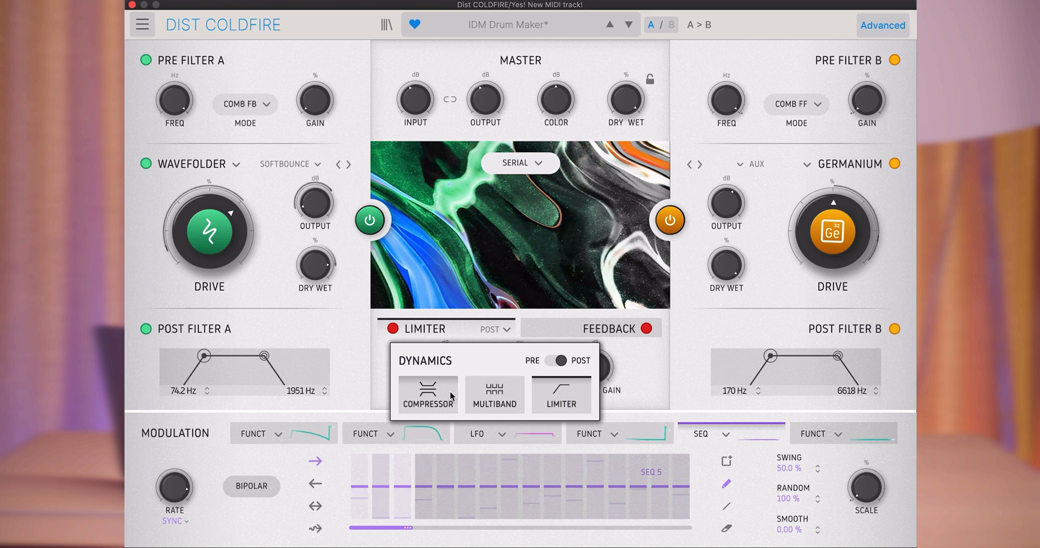
pyautogui.click(494, 395)
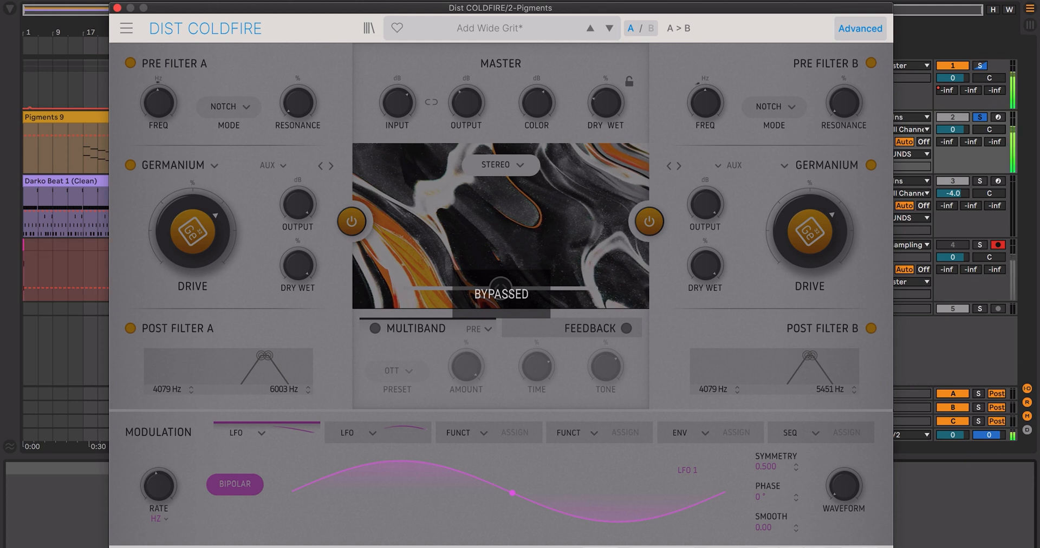
# Turn off the bypass for the Add Wide Grit preset and enable its Multiband dynamics.
pyautogui.click(723, 547)
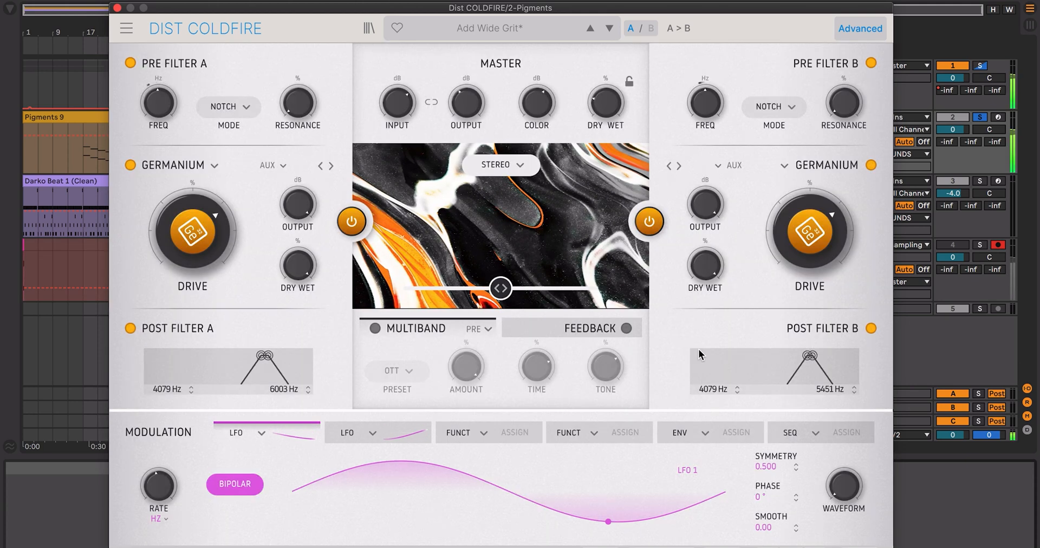
pyautogui.click(375, 329)
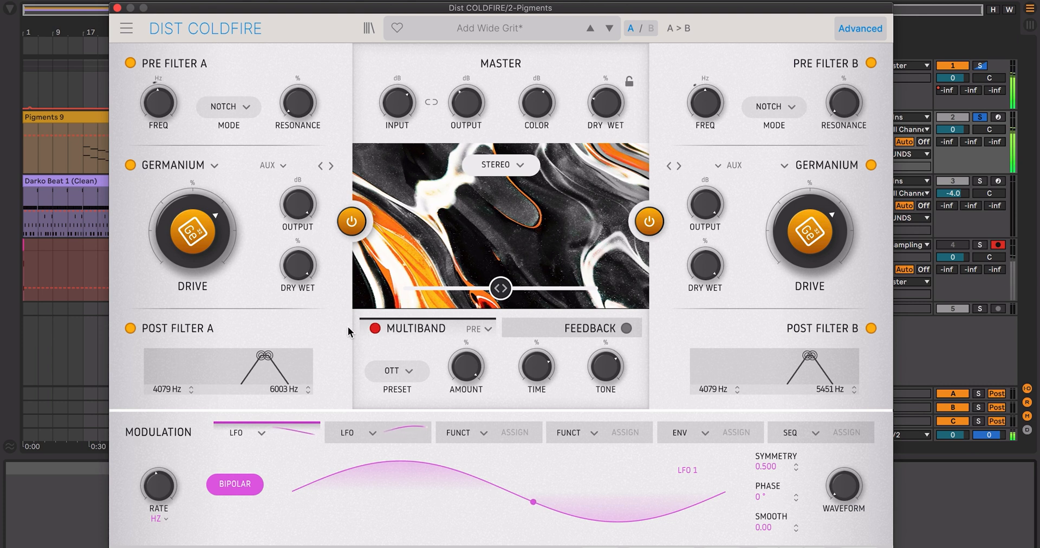
# Try the Bass Cntrl, All Up and Tighter presets of the Multiband dynamics.
pyautogui.click(396, 374)
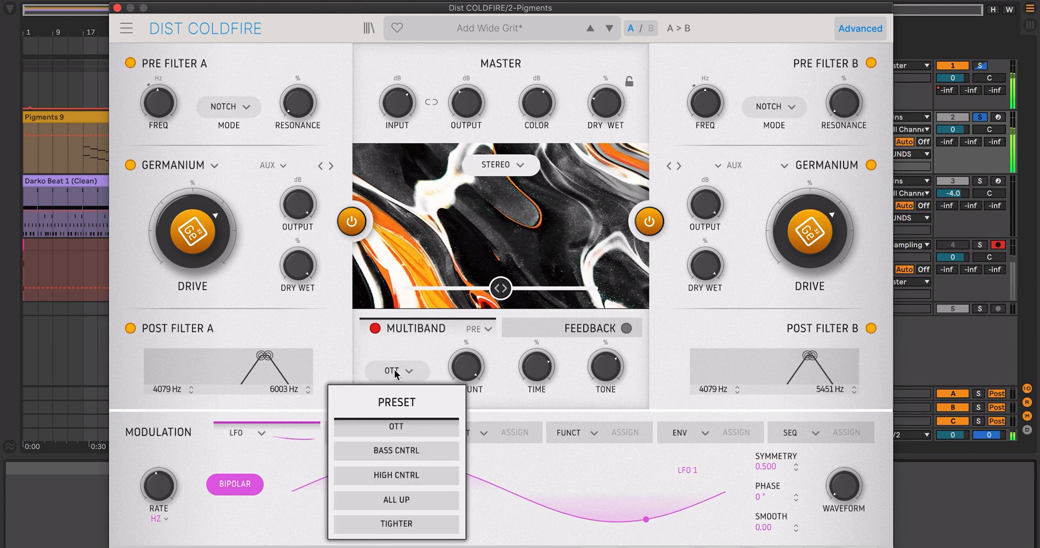
pyautogui.click(405, 453)
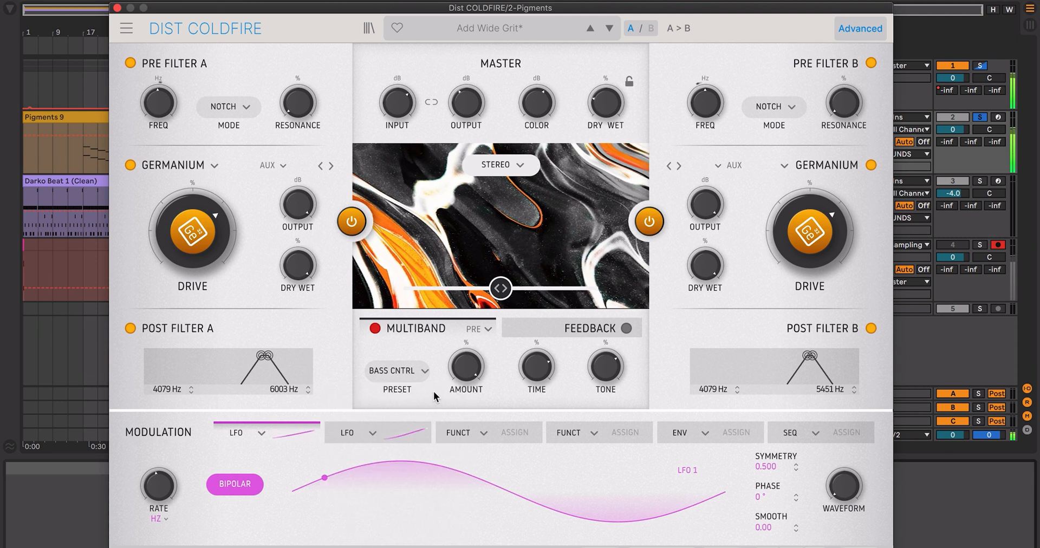
pyautogui.click(405, 373)
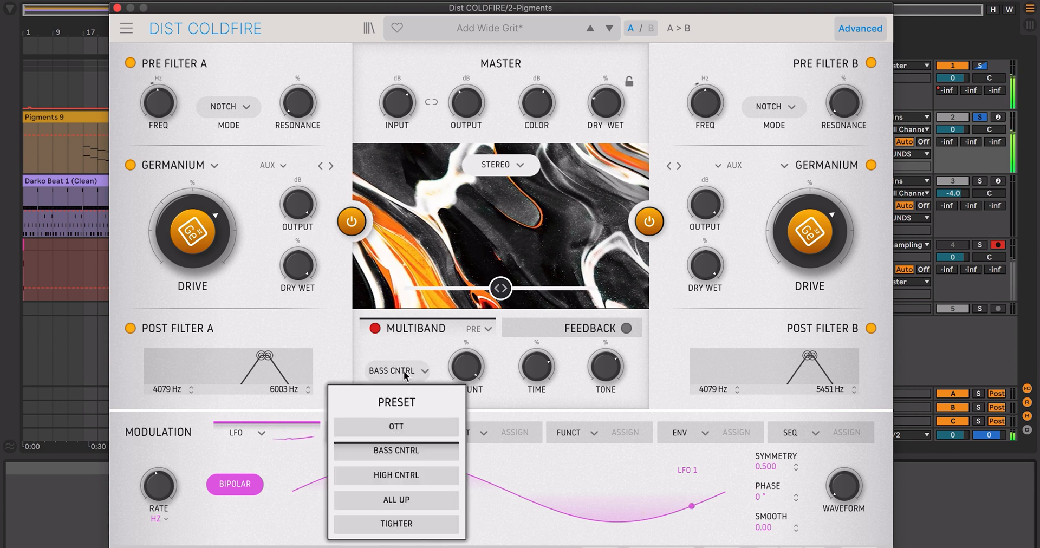
pyautogui.click(410, 502)
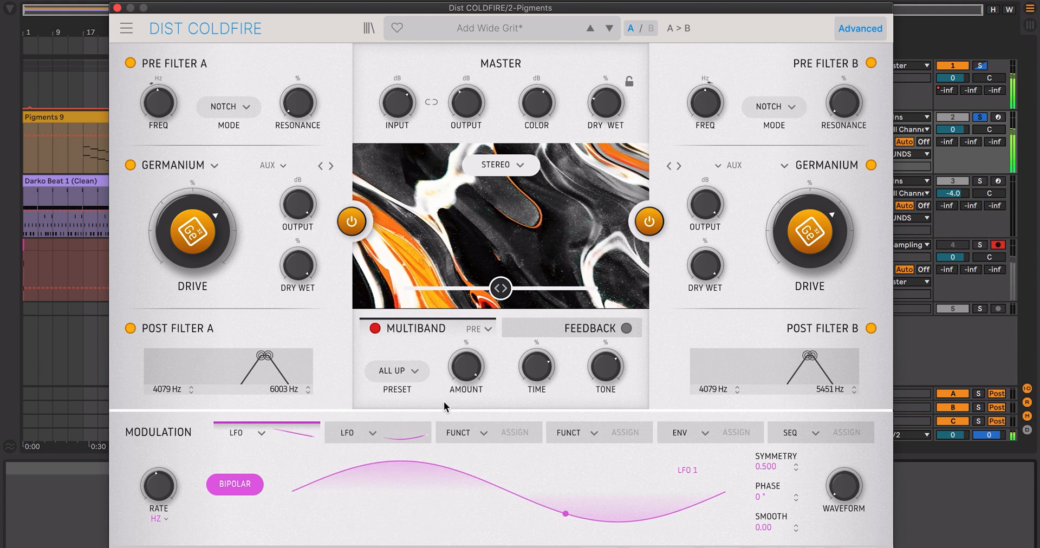
pyautogui.click(412, 370)
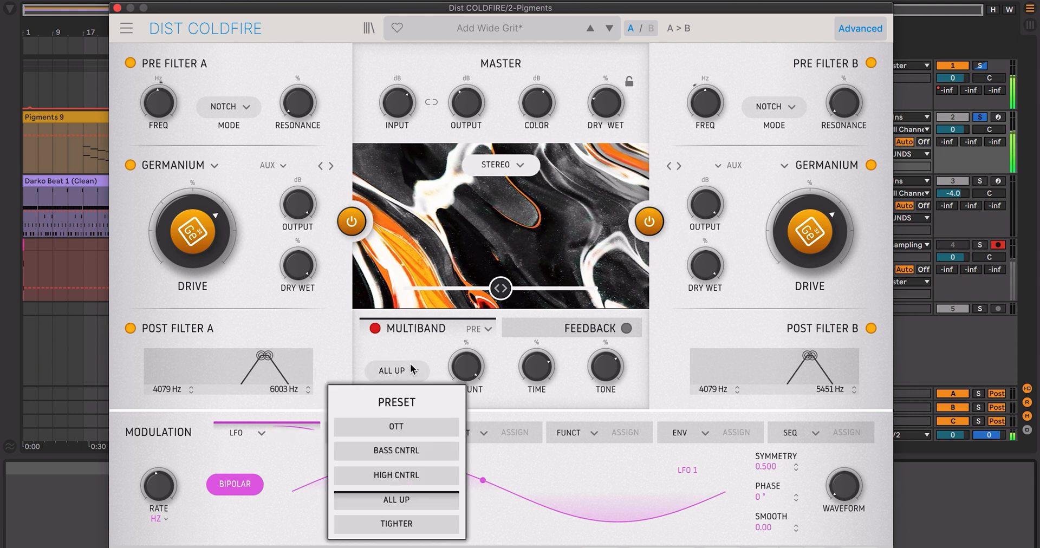
pyautogui.click(388, 521)
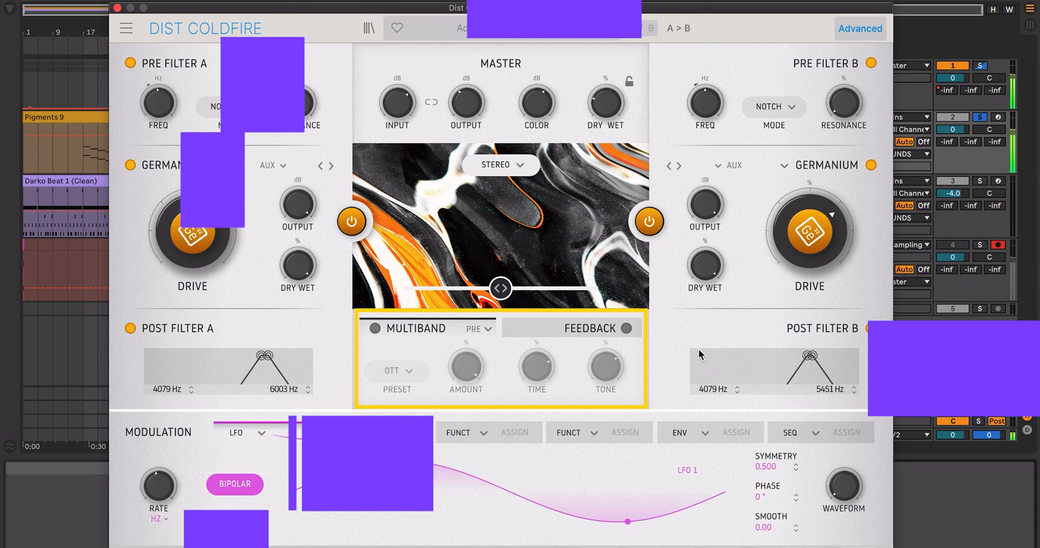
# Enable the Multiband dynamics and switch its preset to Bass Cntrl, followed by All Up.
pyautogui.click(375, 328)
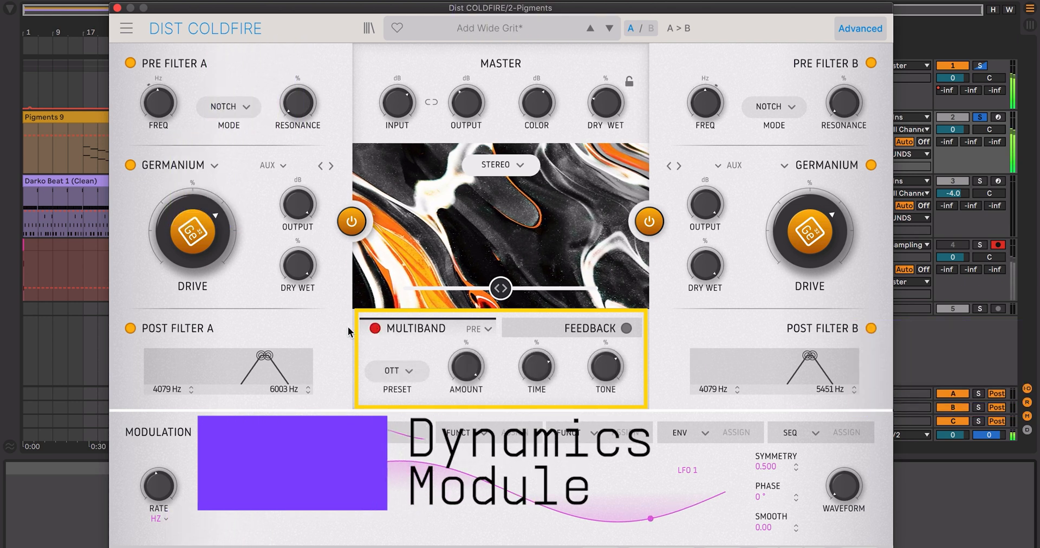
pyautogui.click(396, 373)
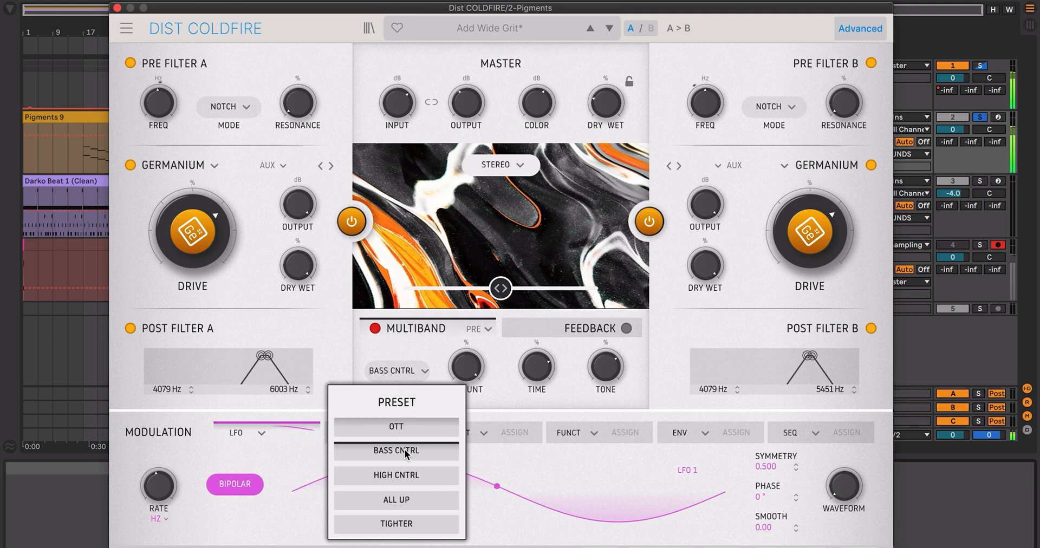
pyautogui.click(405, 373)
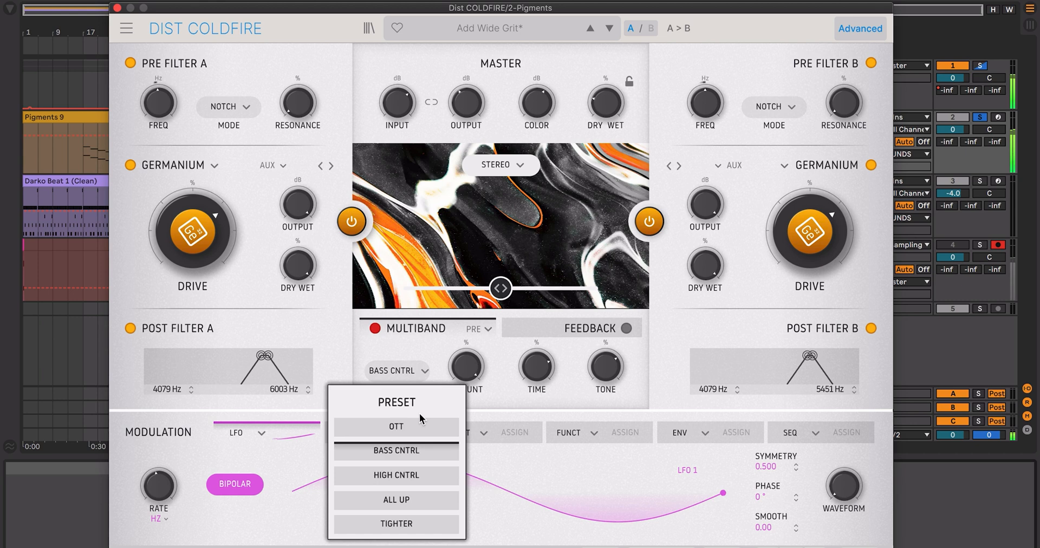
pyautogui.click(409, 501)
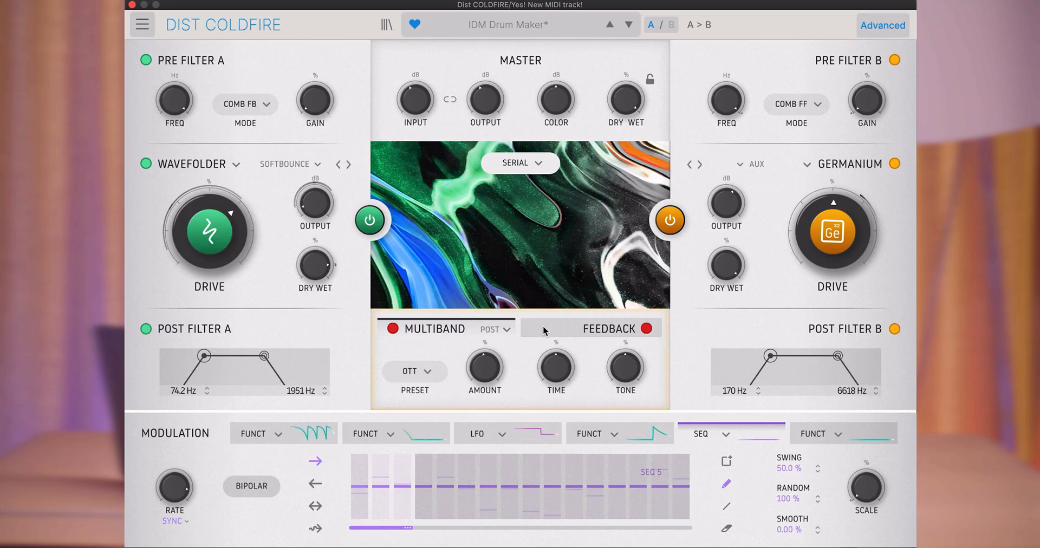
# Show the IDM Drum Maker preset's Feedback controls and Funct 2 modulator, and examine the feedback Level, Filter and Time options.
pyautogui.click(543, 326)
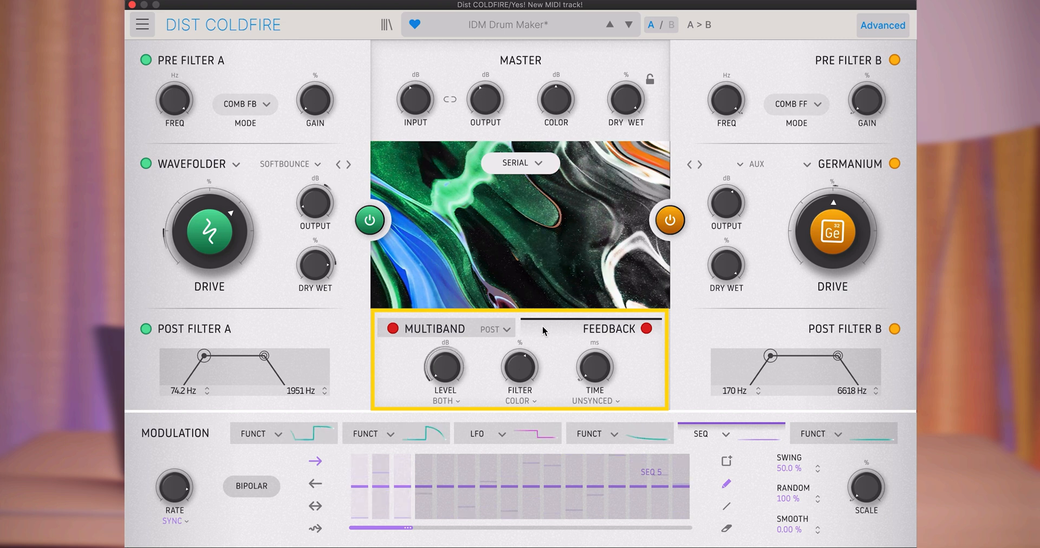
pyautogui.moveTo(448, 373)
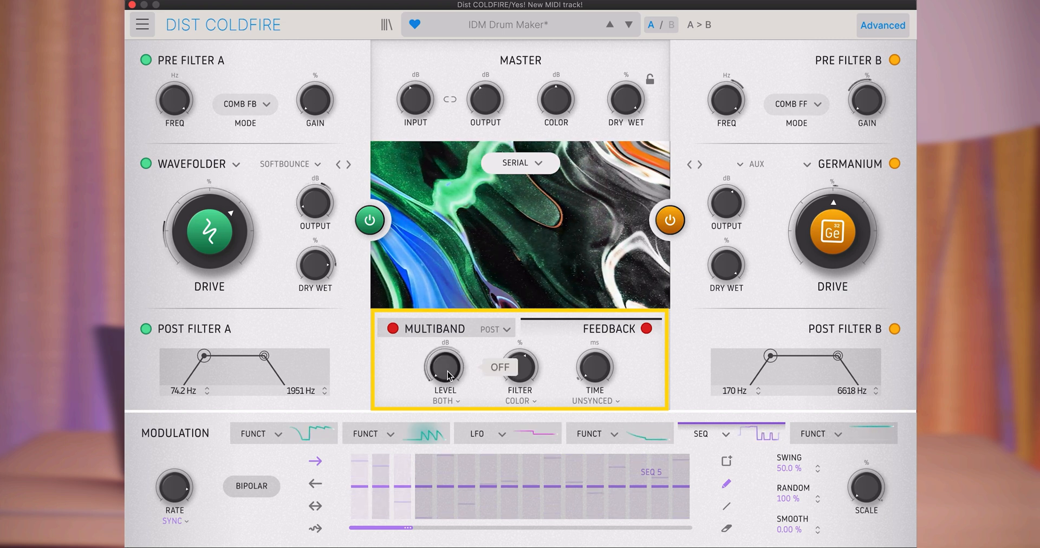
pyautogui.click(421, 437)
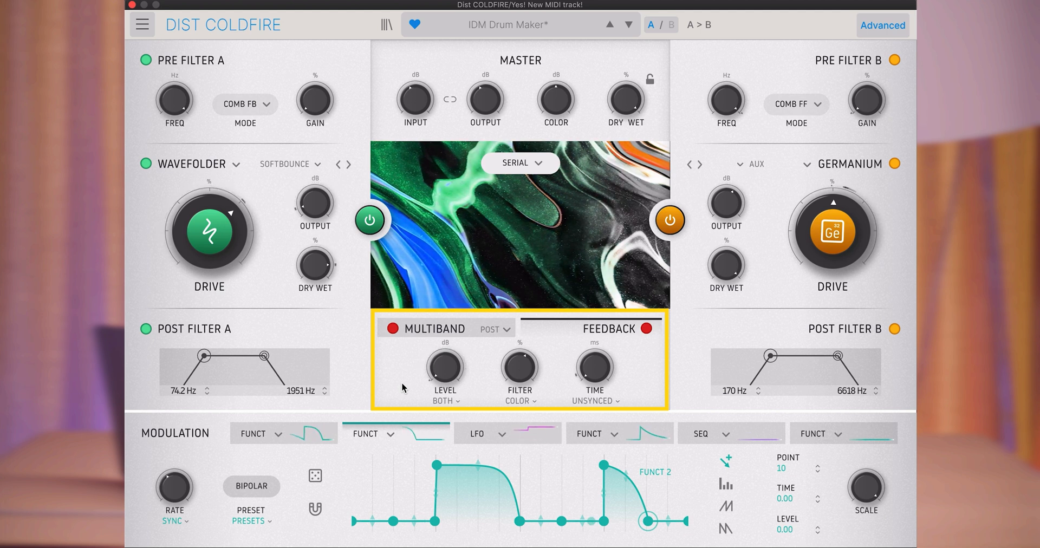
pyautogui.moveTo(458, 366)
pyautogui.mouseDown()
pyautogui.moveTo(458, 296)
pyautogui.moveTo(458, 369)
pyautogui.mouseUp()
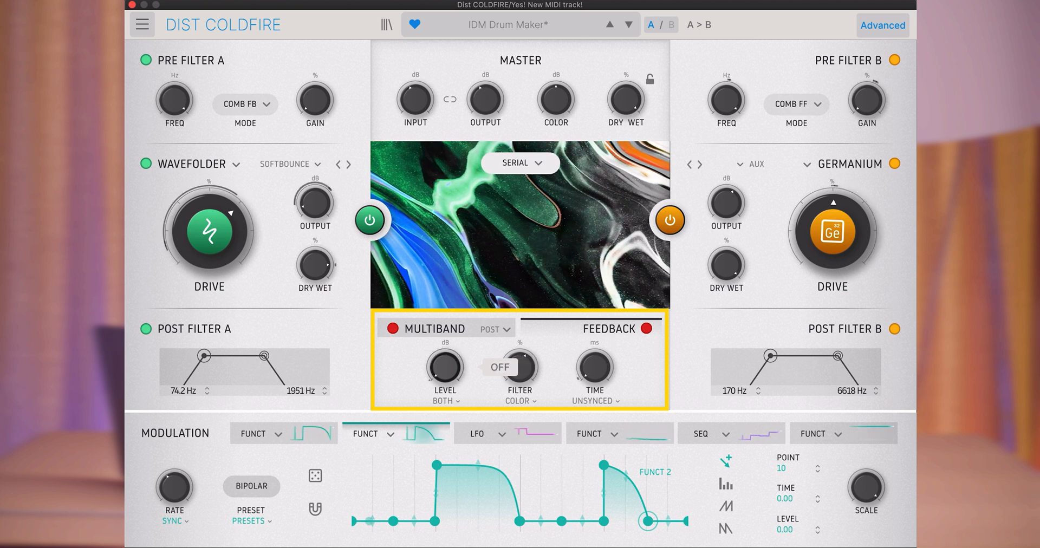
pyautogui.click(534, 401)
pyautogui.click(534, 403)
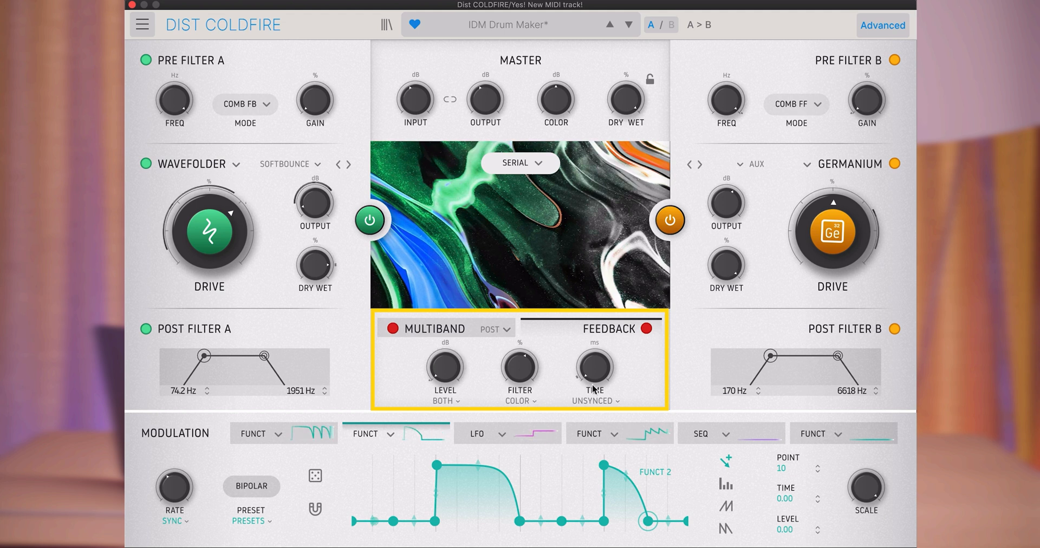
pyautogui.click(618, 401)
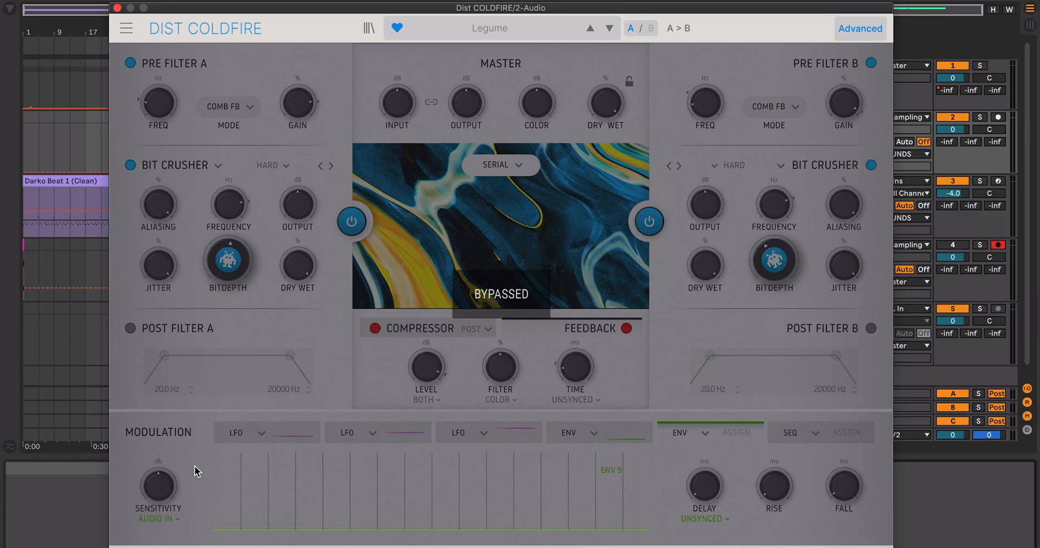
# Turn off the bypass for the Legume preset, and adjust its master Dry/Wet and its feedback Level to about -3.97 dB.
pyautogui.click(728, 547)
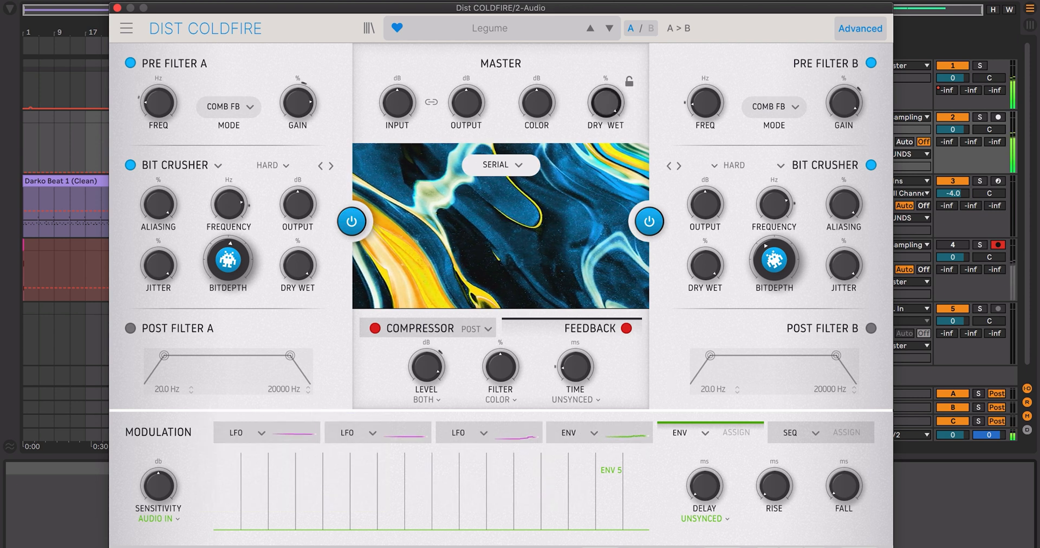
pyautogui.moveTo(605, 102); pyautogui.dragTo(605, 128)
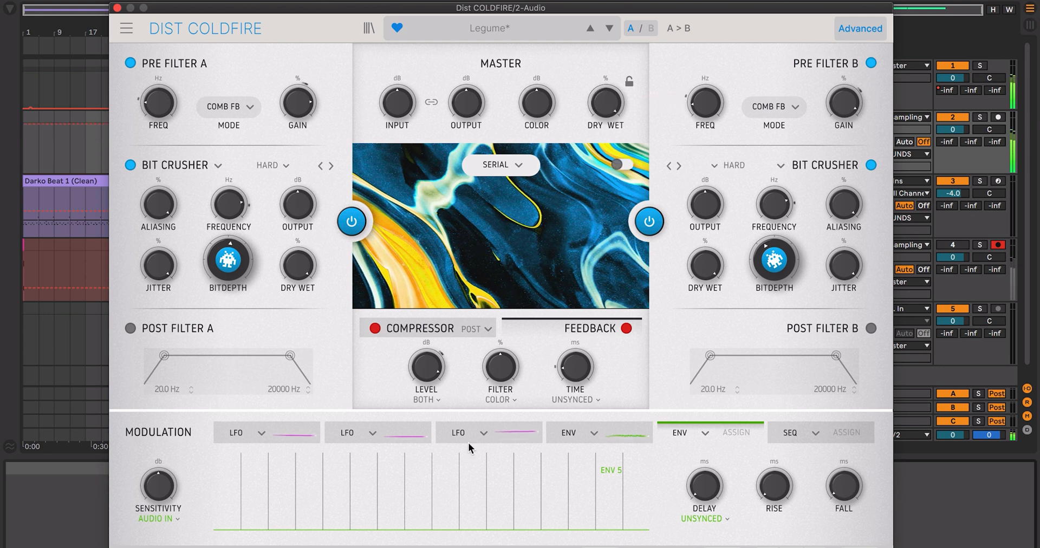
pyautogui.moveTo(426, 367); pyautogui.dragTo(426, 389)
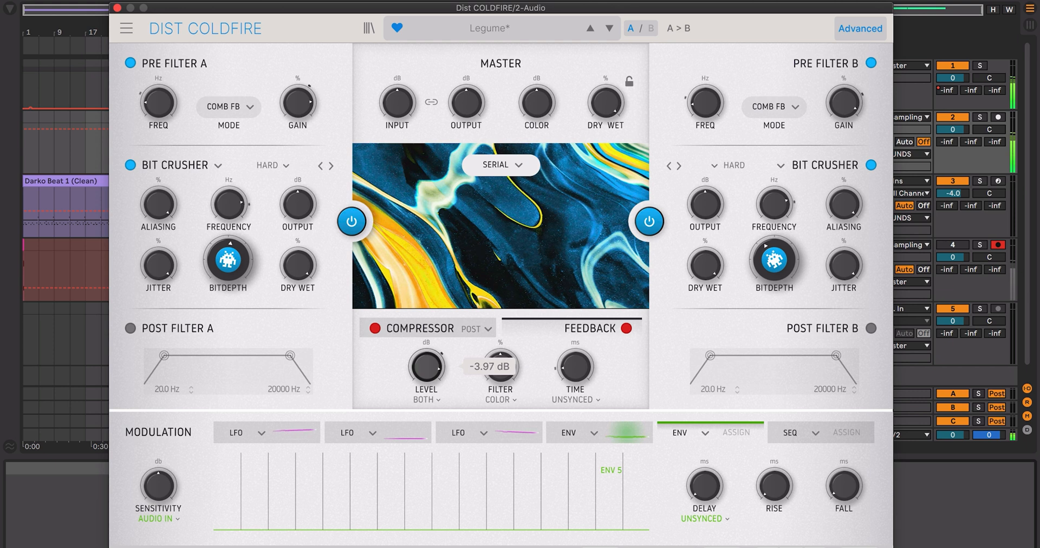
# Vary the feedback Level and Filter amount of the Legume preset and set the feedback Time to about 686 ms.
pyautogui.moveTo(575, 366); pyautogui.dragTo(575, 357)
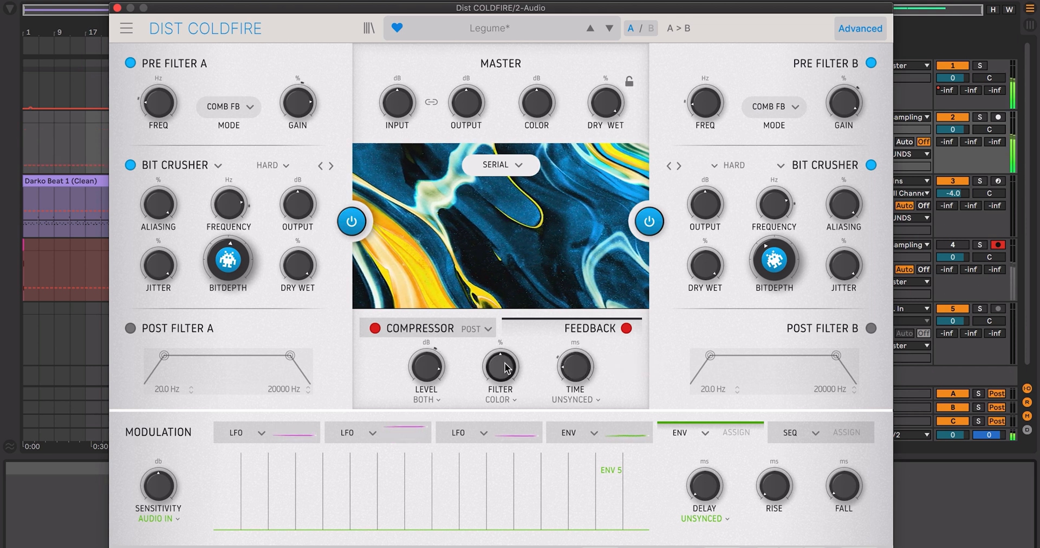
pyautogui.moveTo(501, 366); pyautogui.dragTo(501, 357)
pyautogui.moveTo(426, 366); pyautogui.dragTo(436, 365)
pyautogui.moveTo(575, 366); pyautogui.dragTo(575, 355)
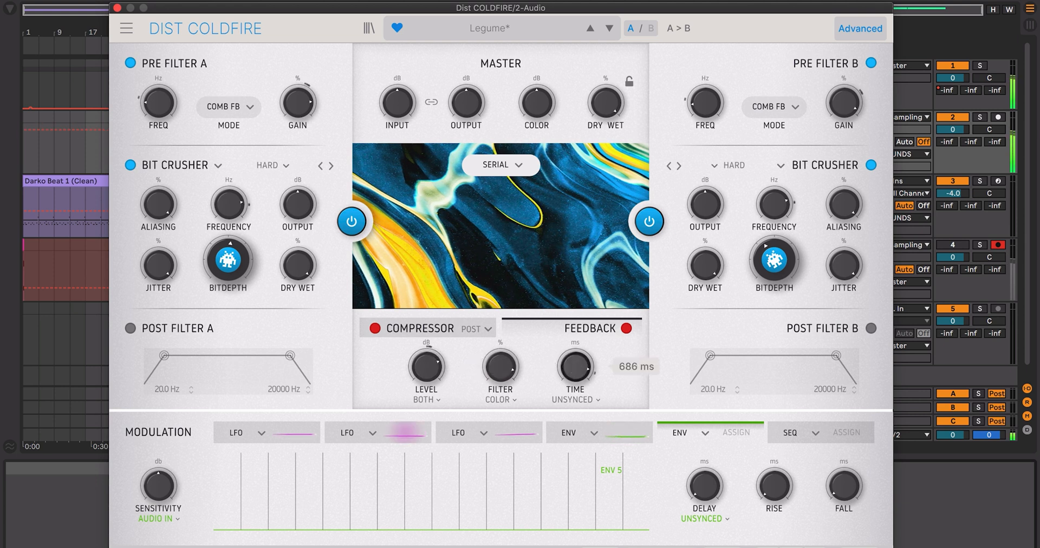
pyautogui.moveTo(494, 367); pyautogui.dragTo(495, 379)
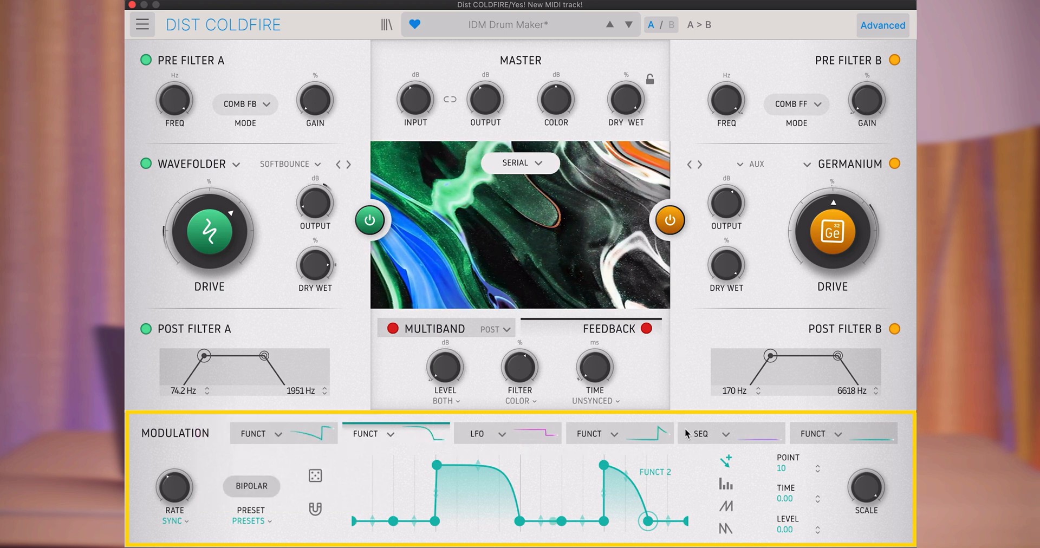
# Show the first modulator of the IDM Drum Maker preset and view its available modulation types.
pyautogui.click(265, 433)
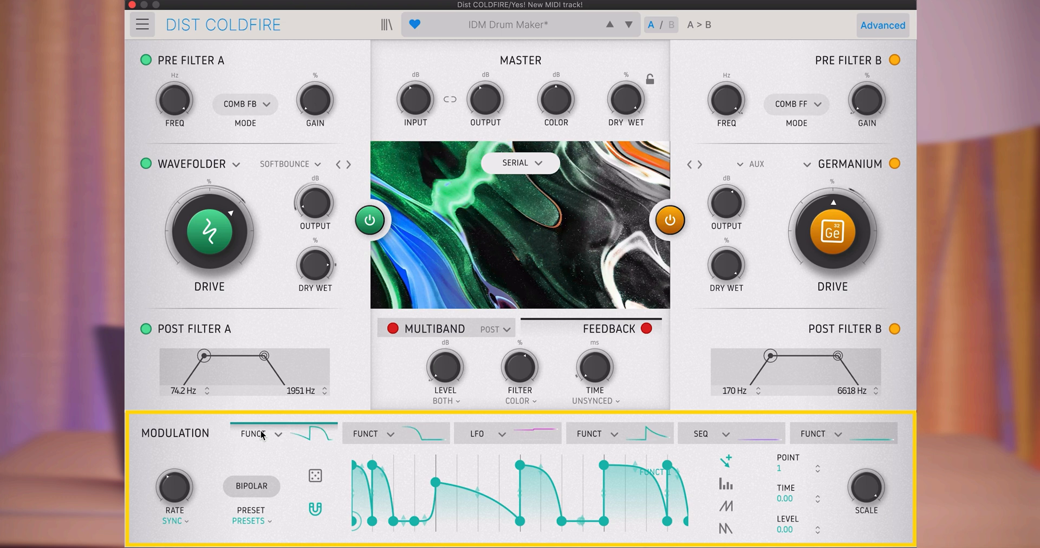
pyautogui.click(278, 433)
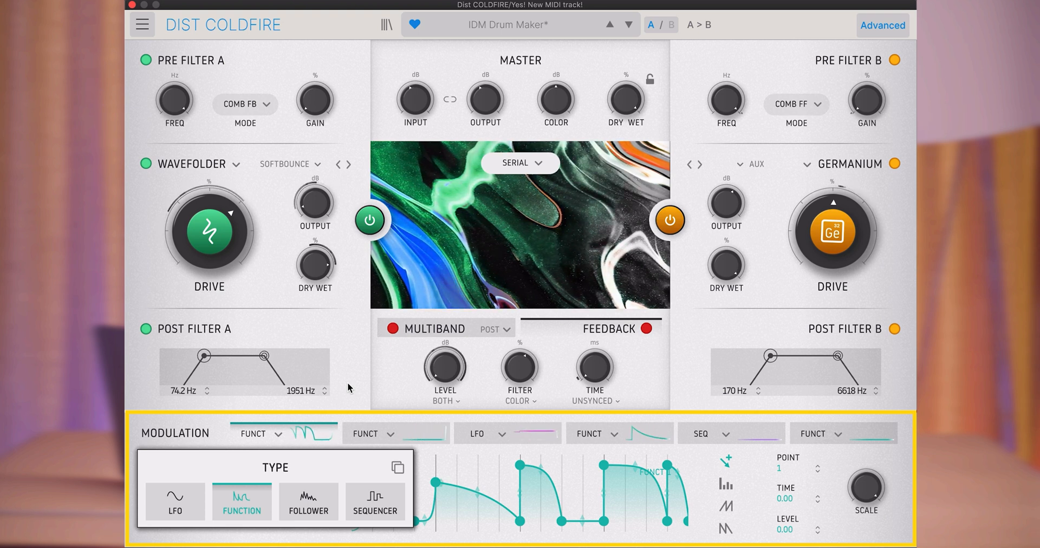
pyautogui.click(366, 385)
# Change the type of the fifth modulator to Function.
pyautogui.click(724, 432)
pyautogui.click(725, 433)
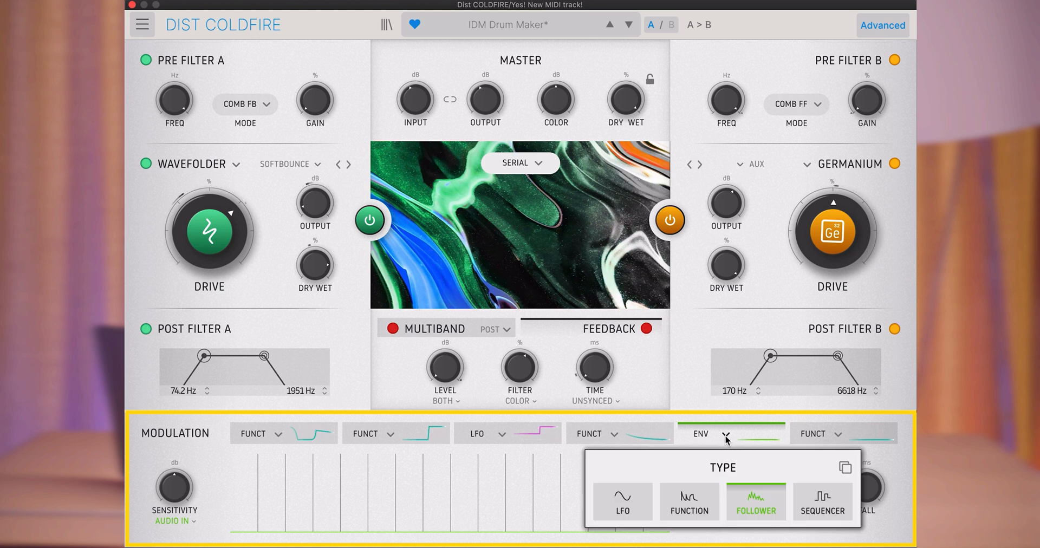
pyautogui.click(685, 500)
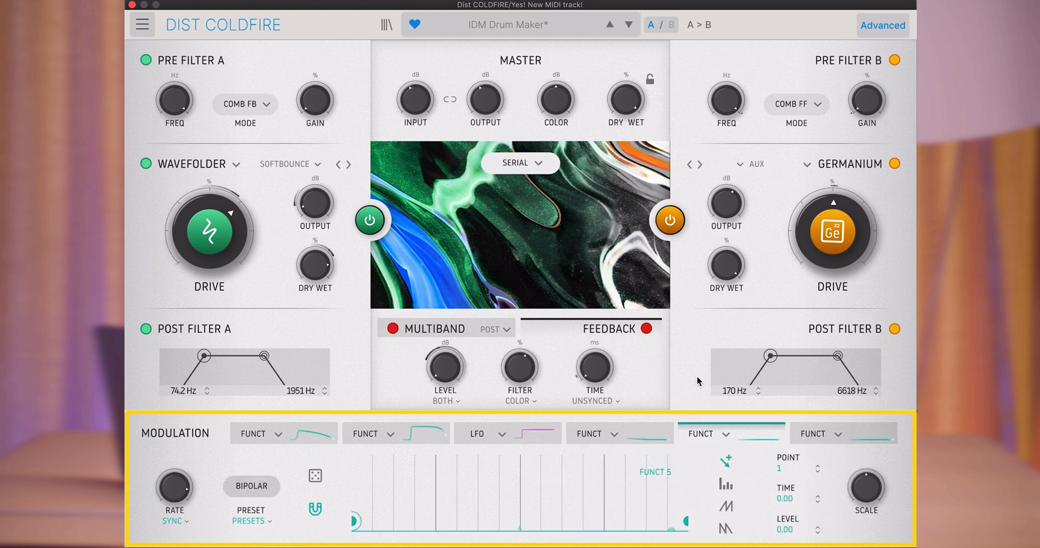